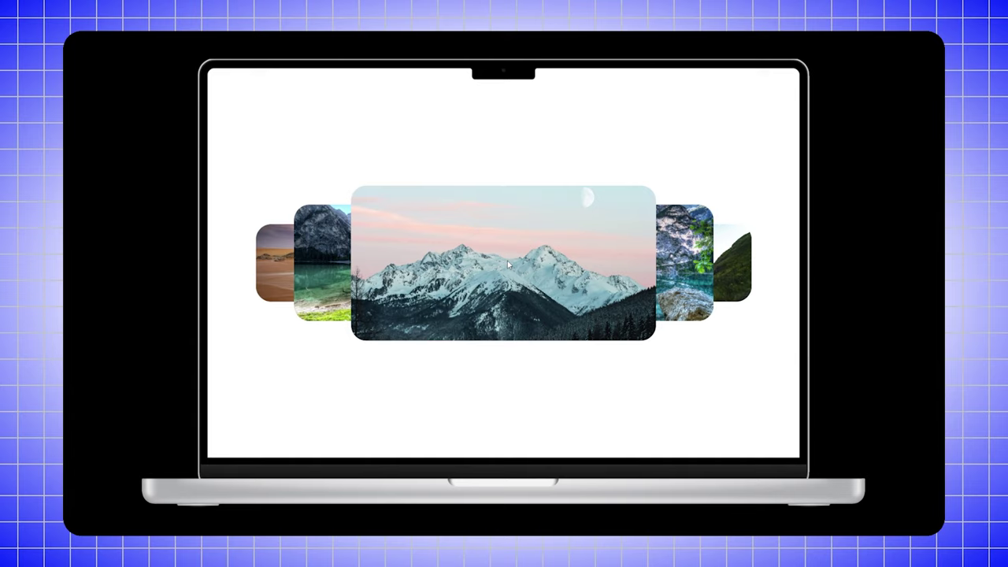
- Swipe through the finished image carousel in the prototype preview
{"action": "left_click_drag", "start_coordinate": [508, 262], "coordinate": [464, 264]}
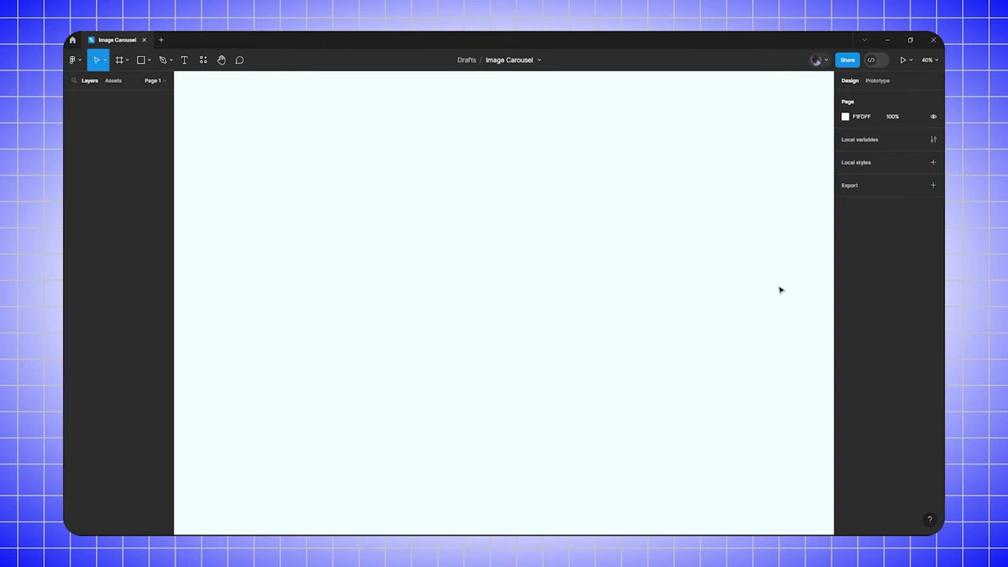
{"action": "key", "text": "ctrl+v"}
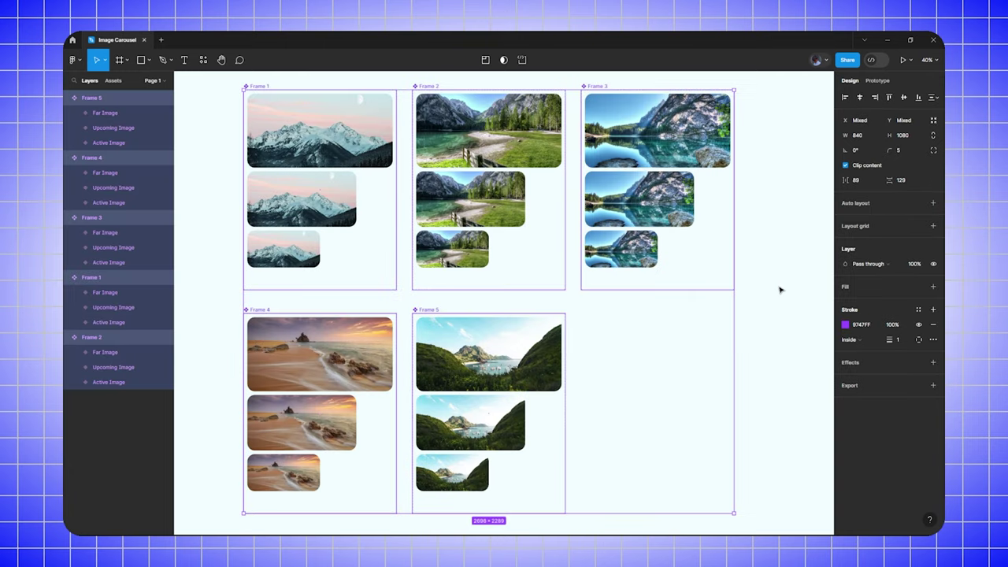
{"action": "mouse_move", "coordinate": [559, 287]}
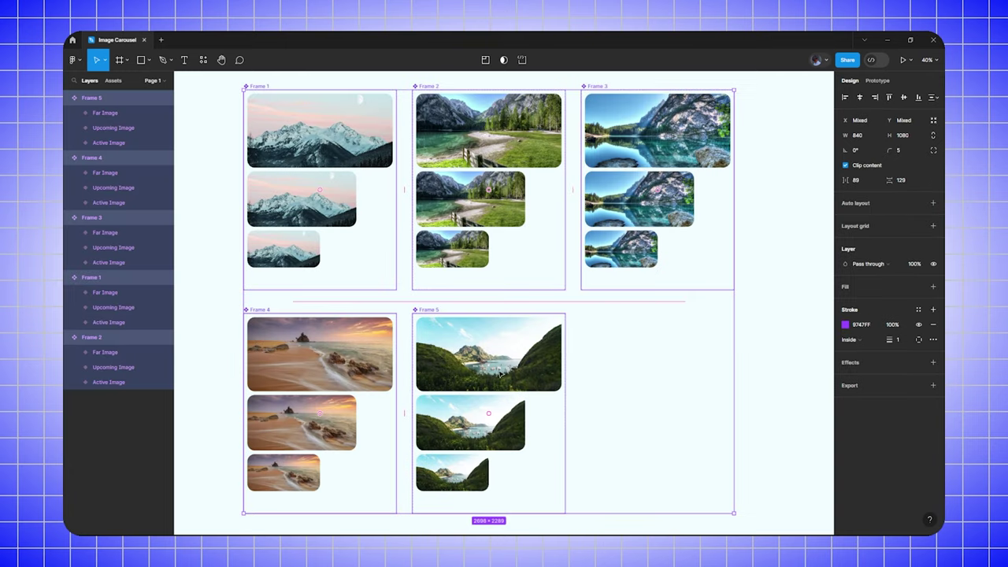
{"action": "key", "text": "Delete"}
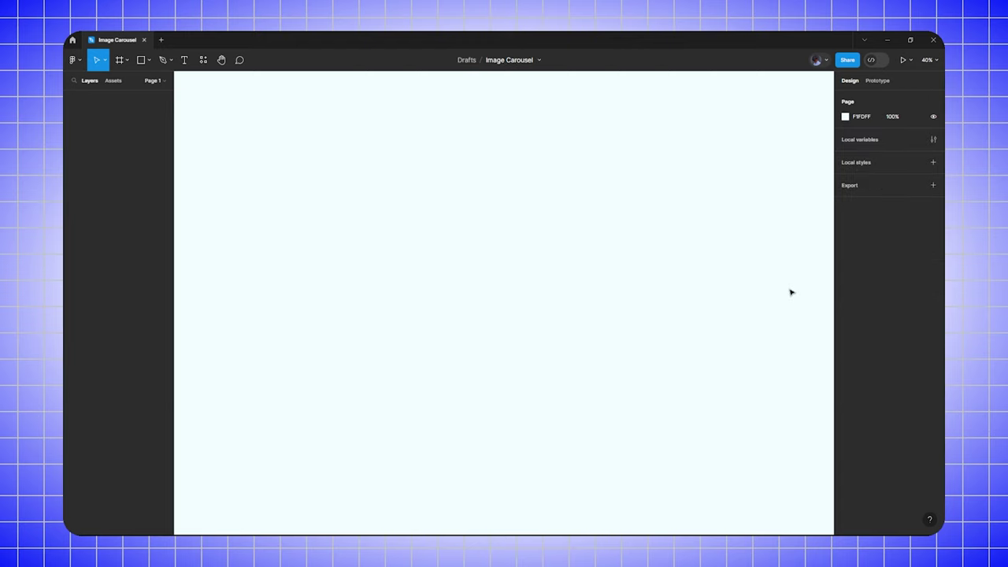
- Draw a frame on the empty canvas and set it to 800 by 400 with a corner radius of 40
{"action": "key", "text": "f"}
{"action": "left_click_drag", "start_coordinate": [421, 149], "coordinate": [594, 250]}
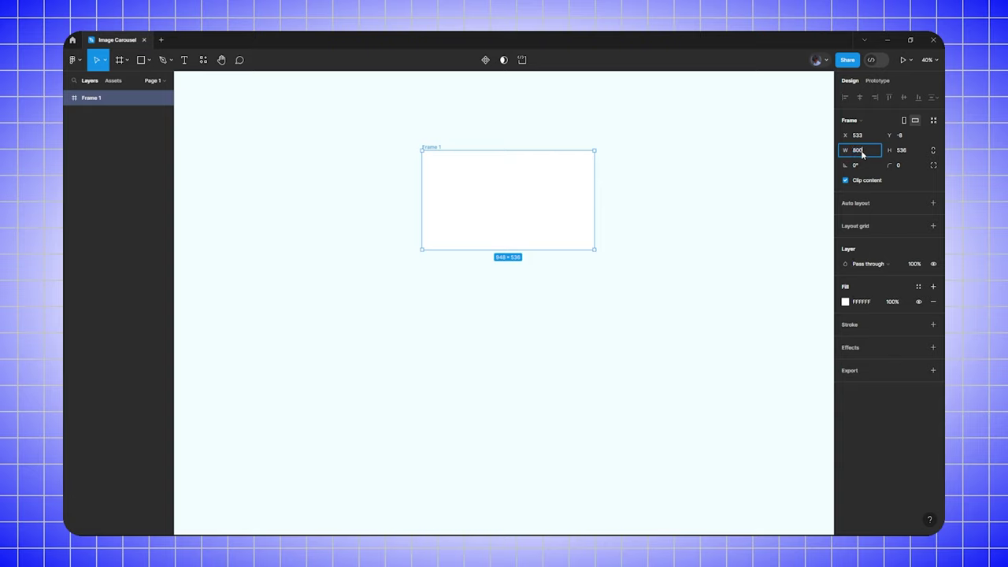
{"action": "key", "text": "Tab"}
{"action": "type", "text": "4"}
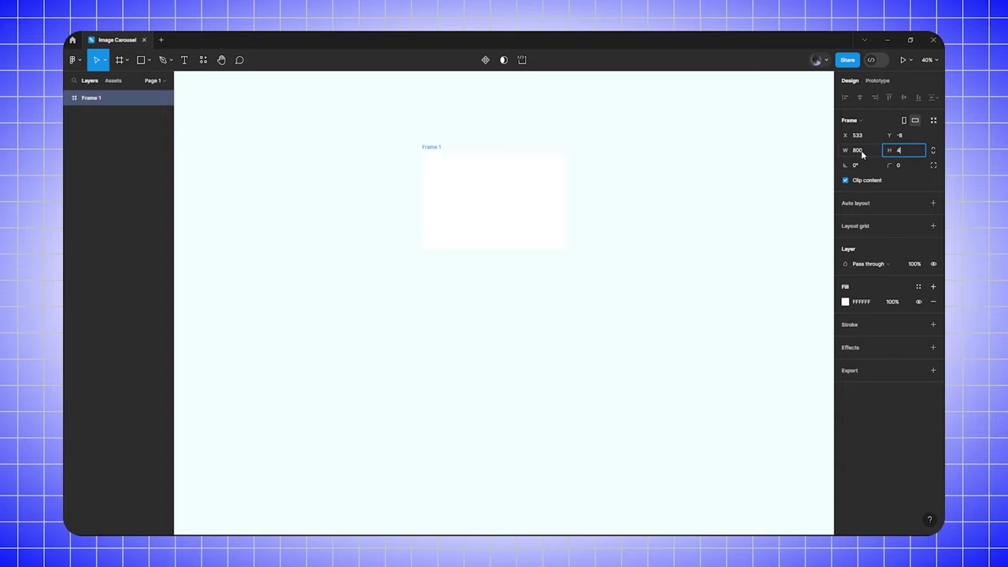
{"action": "type", "text": "00"}
{"action": "key", "text": "Return"}
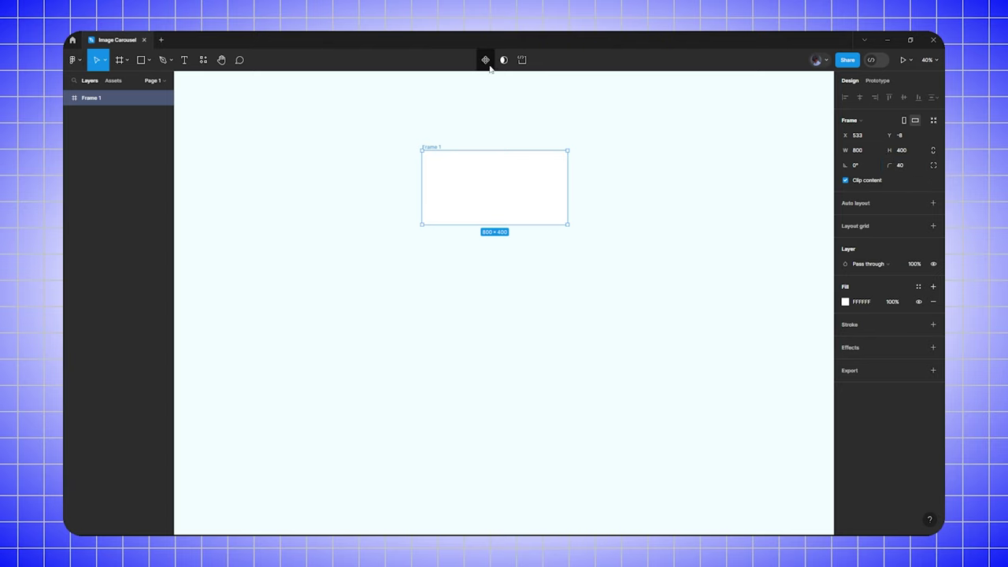
- Turn the frame into a component and add a second variant sized 600 by 300
{"action": "left_click", "coordinate": [486, 61]}
{"action": "left_click", "coordinate": [485, 62]}
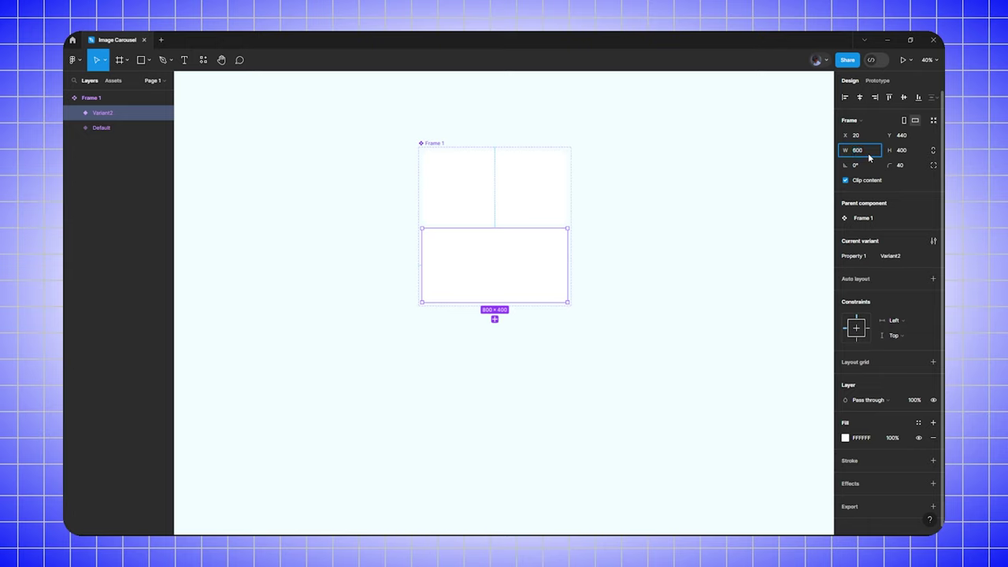
{"action": "key", "text": "Tab"}
{"action": "type", "text": "300"}
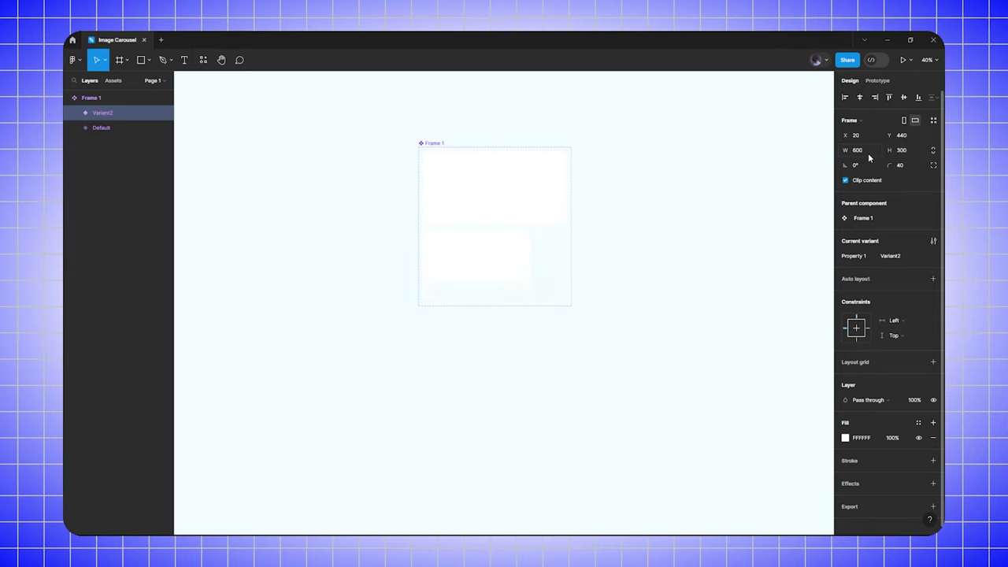
{"action": "key", "text": "Return"}
- Add a third variant below the second one and size it 400 by 200
{"action": "left_click", "coordinate": [476, 301]}
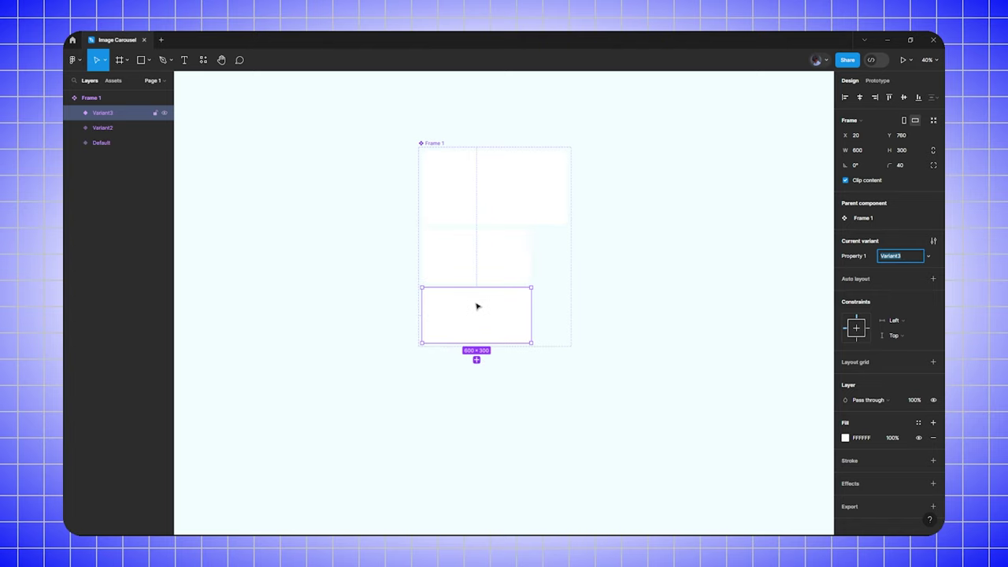
{"action": "left_click", "coordinate": [869, 150]}
{"action": "type", "text": "400"}
{"action": "key", "text": "Tab"}
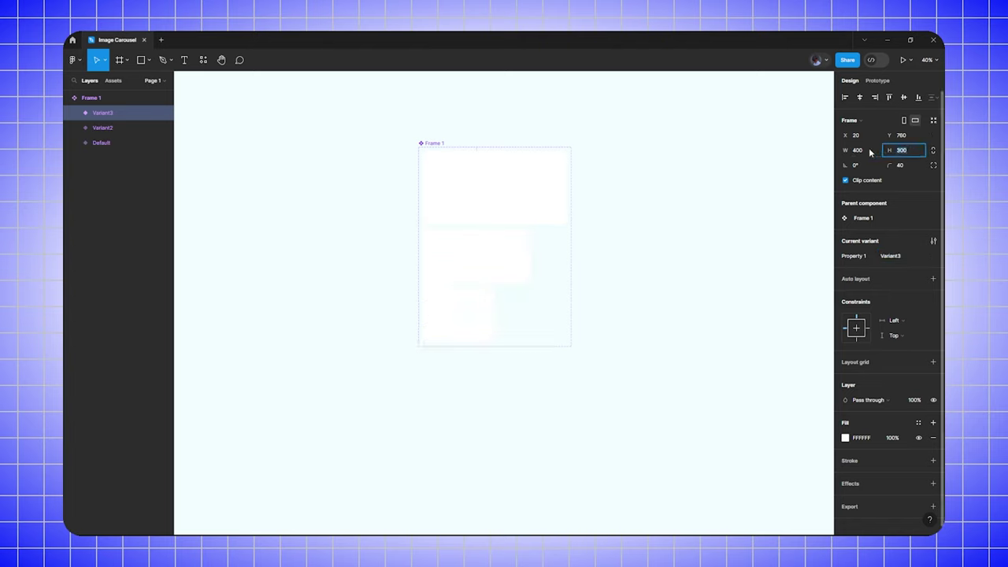
{"action": "type", "text": "200"}
{"action": "key", "text": "Return"}
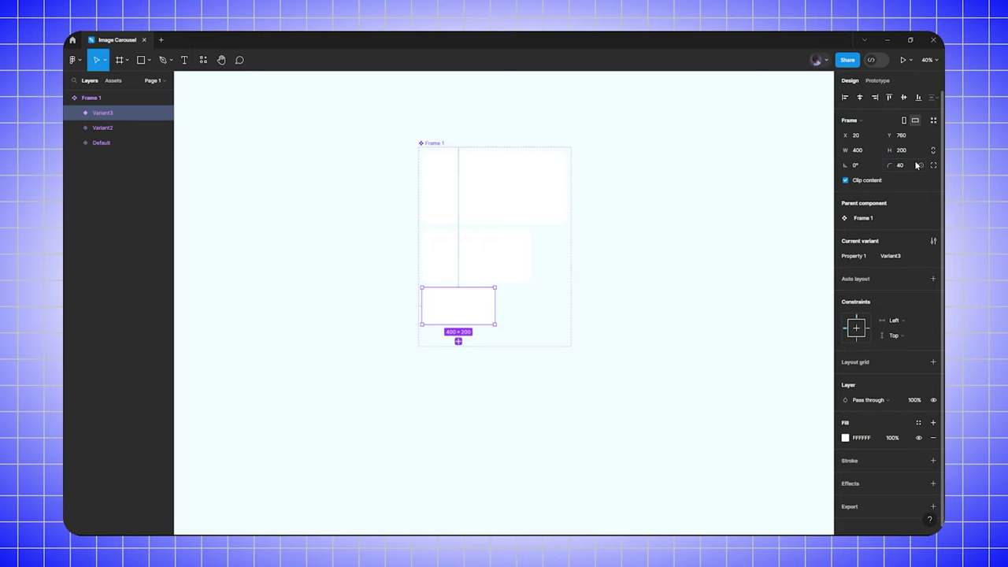
{"action": "left_click", "coordinate": [704, 292]}
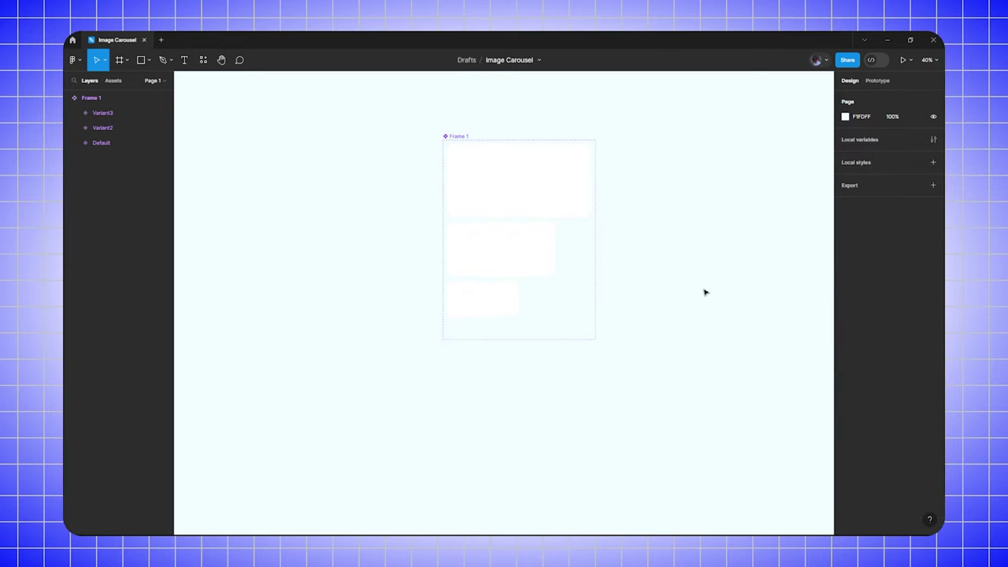
- Name the three variants active, upcoming and far, from largest to smallest
{"action": "left_click", "coordinate": [546, 179]}
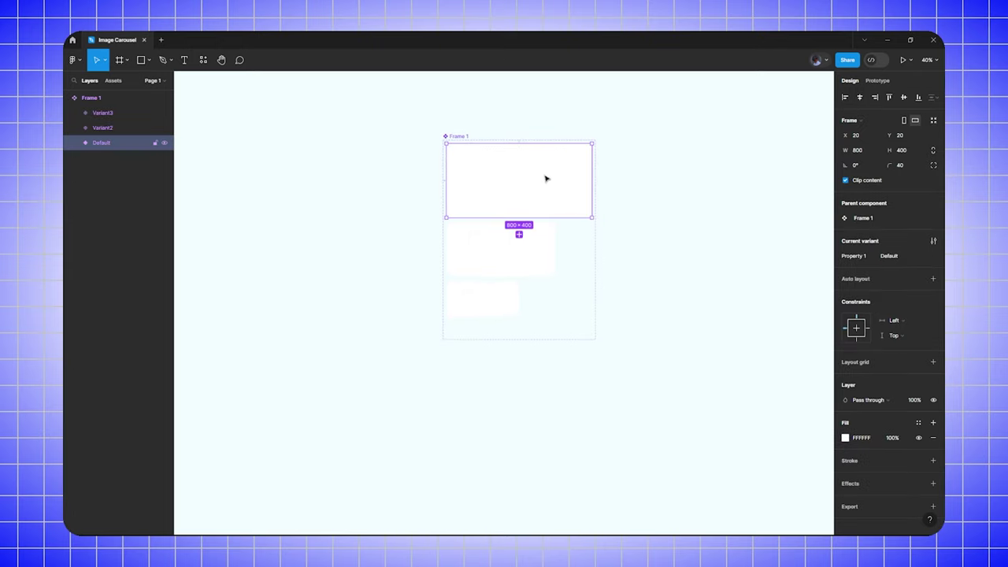
{"action": "left_click", "coordinate": [898, 255]}
{"action": "type", "text": "active"}
{"action": "left_click", "coordinate": [551, 260]}
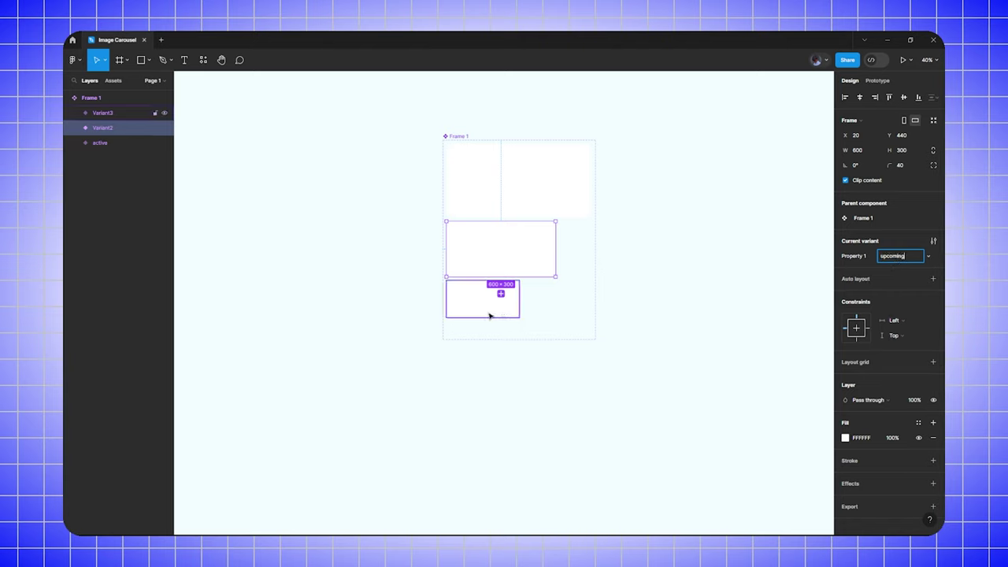
{"action": "left_click", "coordinate": [488, 313]}
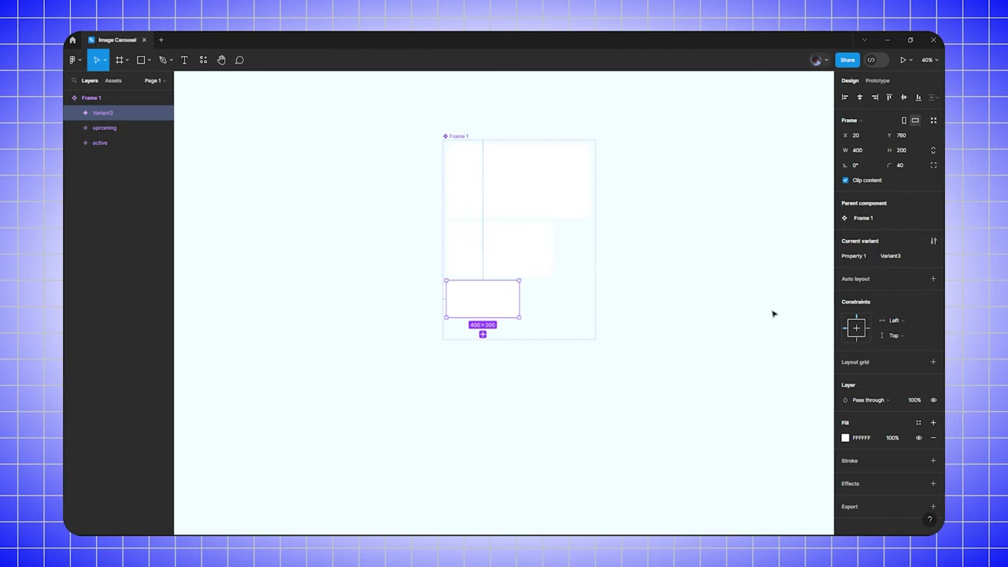
{"action": "left_click", "coordinate": [901, 262]}
{"action": "type", "text": "far"}
{"action": "left_click", "coordinate": [680, 315]}
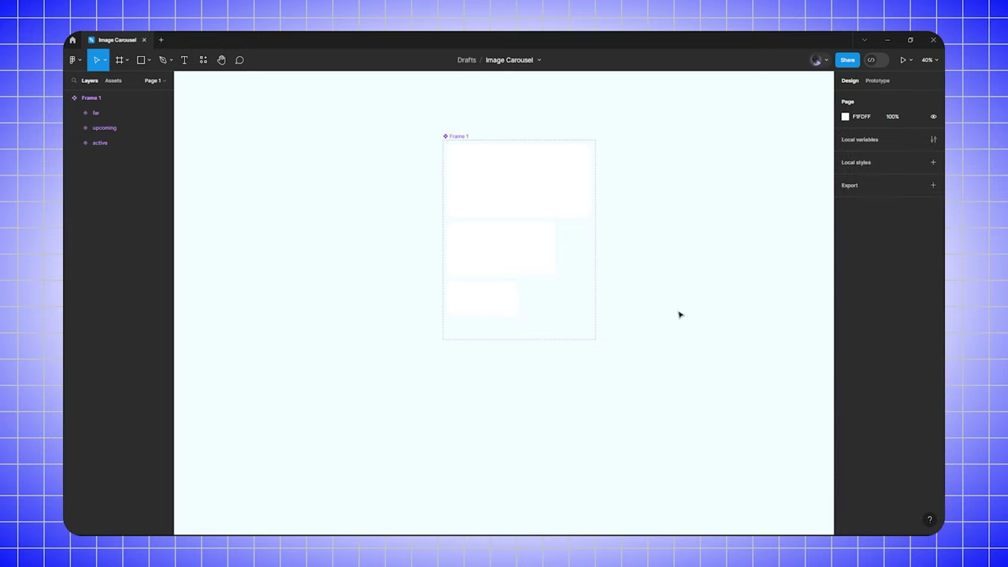
- Duplicate the component set until there are five, arranged with three above and two below
{"action": "left_click", "coordinate": [461, 136]}
{"action": "left_click_drag", "start_coordinate": [461, 136], "coordinate": [532, 322]}
{"action": "left_click", "coordinate": [656, 307]}
{"action": "scroll", "coordinate": [661, 307], "scroll_direction": "left", "scroll_amount": 2}
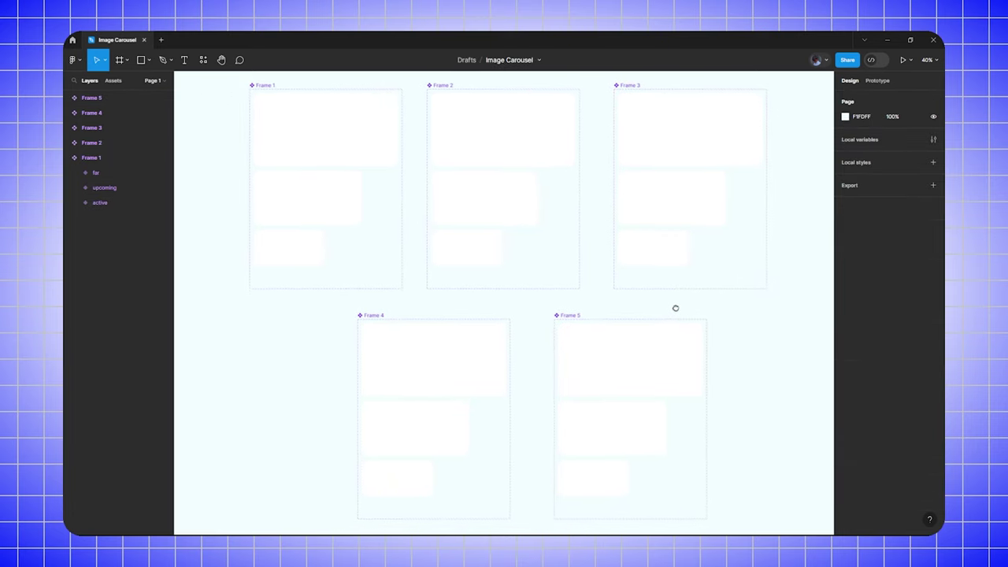
{"action": "left_click_drag", "start_coordinate": [676, 308], "coordinate": [673, 304]}
- Fill the active variant of Frame 1 with image 1 from the Wallpapers folder
{"action": "left_click", "coordinate": [260, 82]}
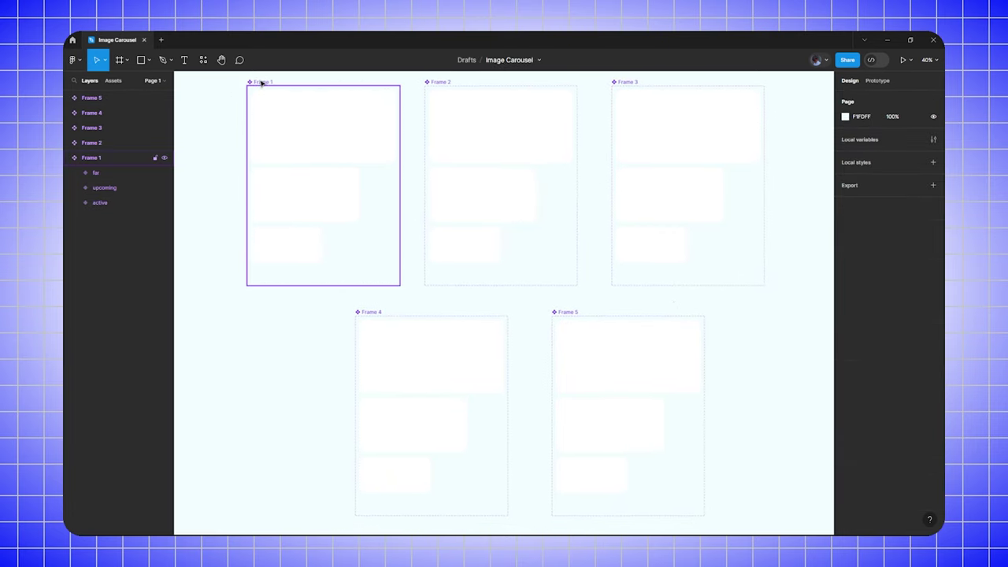
{"action": "left_click", "coordinate": [304, 123]}
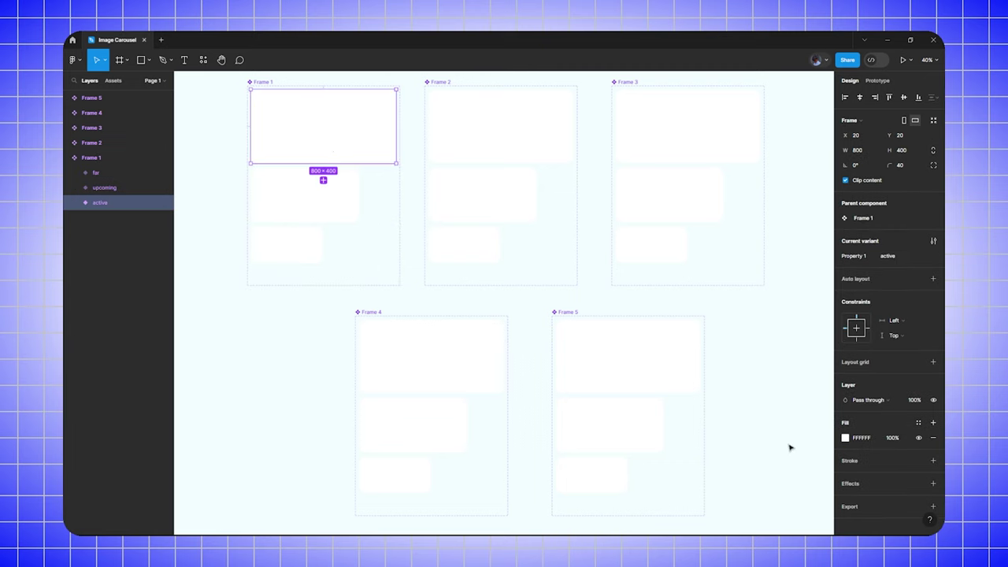
{"action": "left_click", "coordinate": [846, 438]}
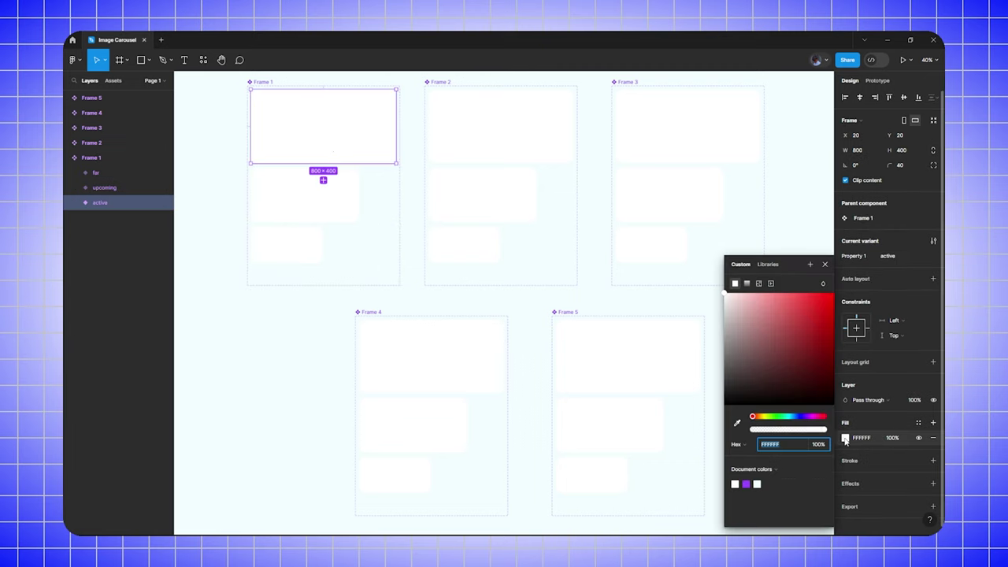
{"action": "left_click", "coordinate": [758, 284]}
{"action": "left_click", "coordinate": [776, 349]}
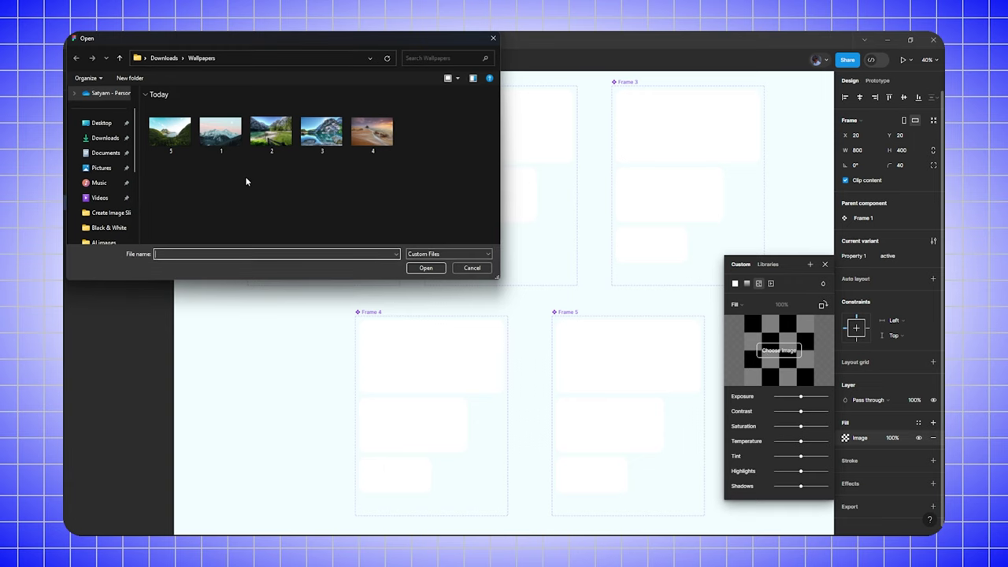
{"action": "double_click", "coordinate": [231, 139]}
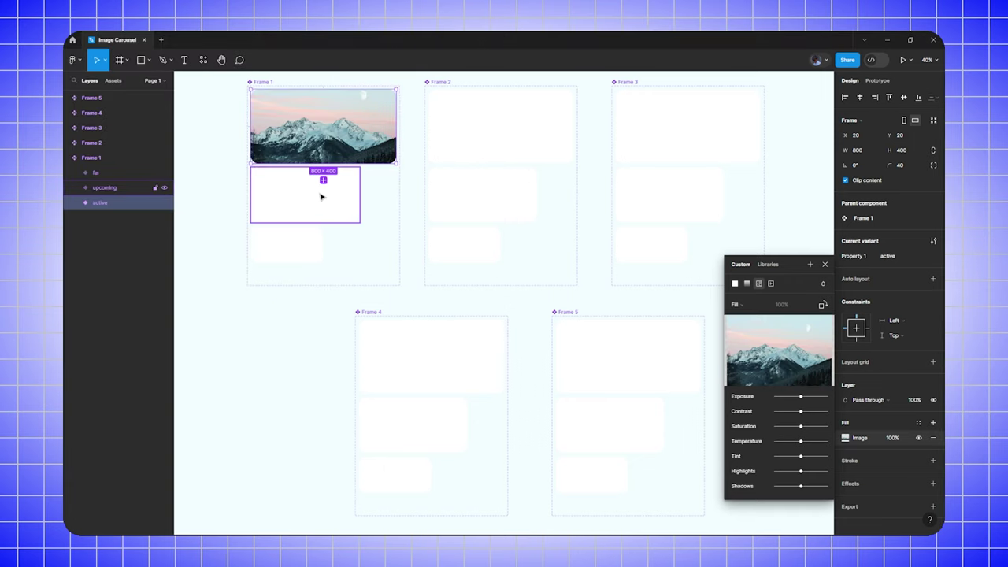
- Fill the upcoming variant of Frame 1 with image 1
{"action": "left_click", "coordinate": [322, 196]}
{"action": "left_click", "coordinate": [844, 439]}
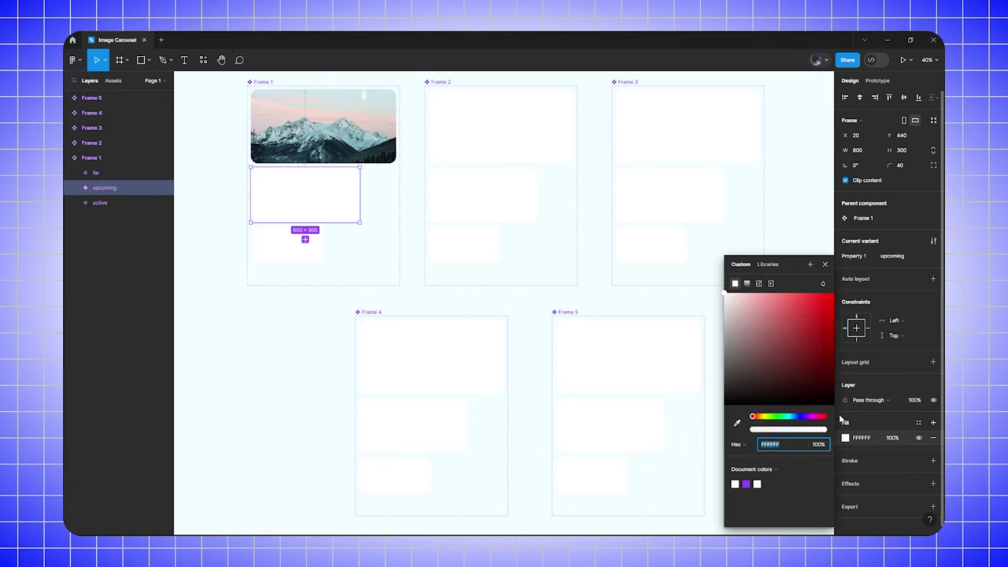
{"action": "left_click", "coordinate": [759, 283]}
{"action": "left_click", "coordinate": [779, 350]}
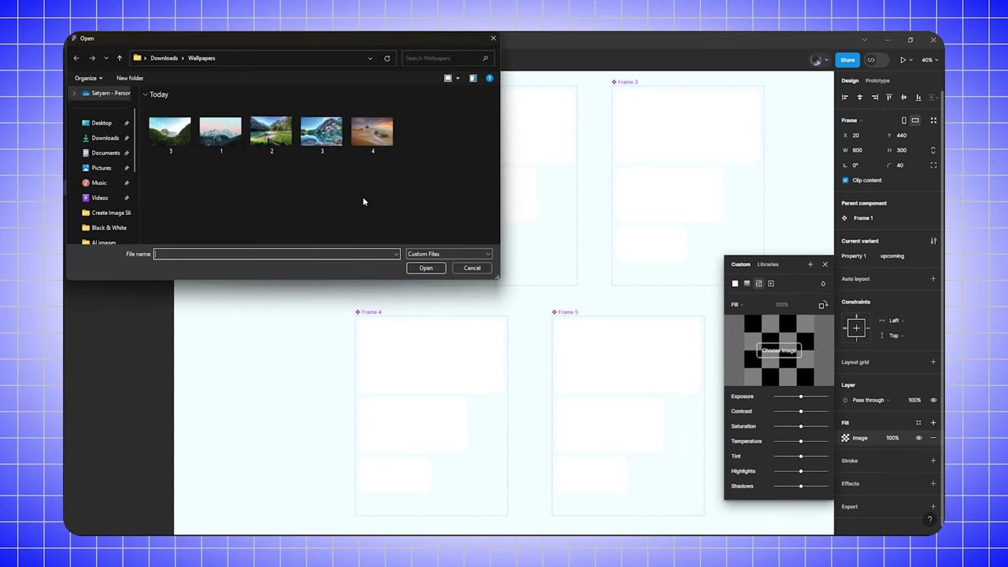
{"action": "double_click", "coordinate": [226, 137]}
- Fill the far variant of Frame 1 with image 1
{"action": "left_click", "coordinate": [310, 256]}
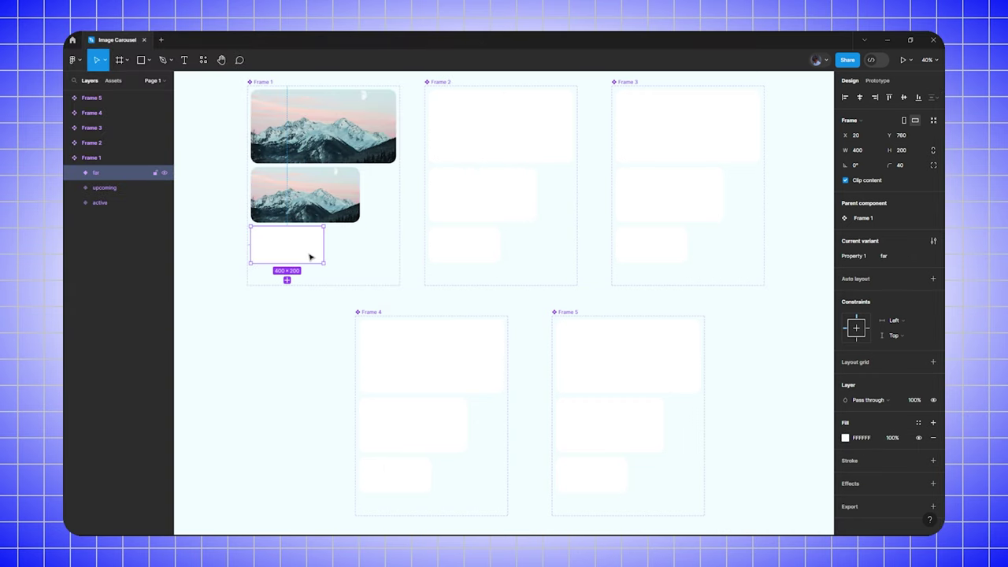
{"action": "left_click", "coordinate": [845, 438]}
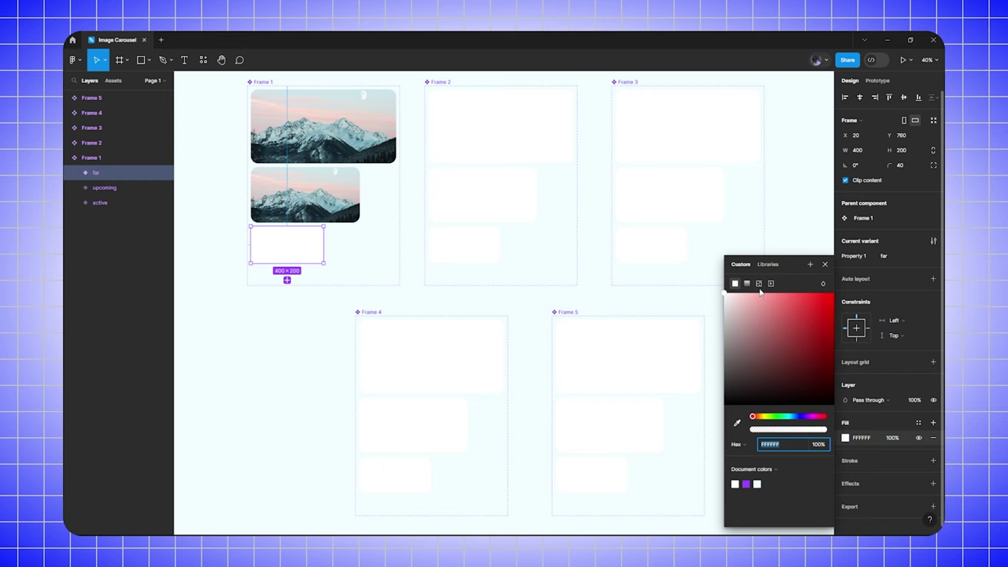
{"action": "left_click", "coordinate": [758, 284]}
{"action": "left_click", "coordinate": [777, 348]}
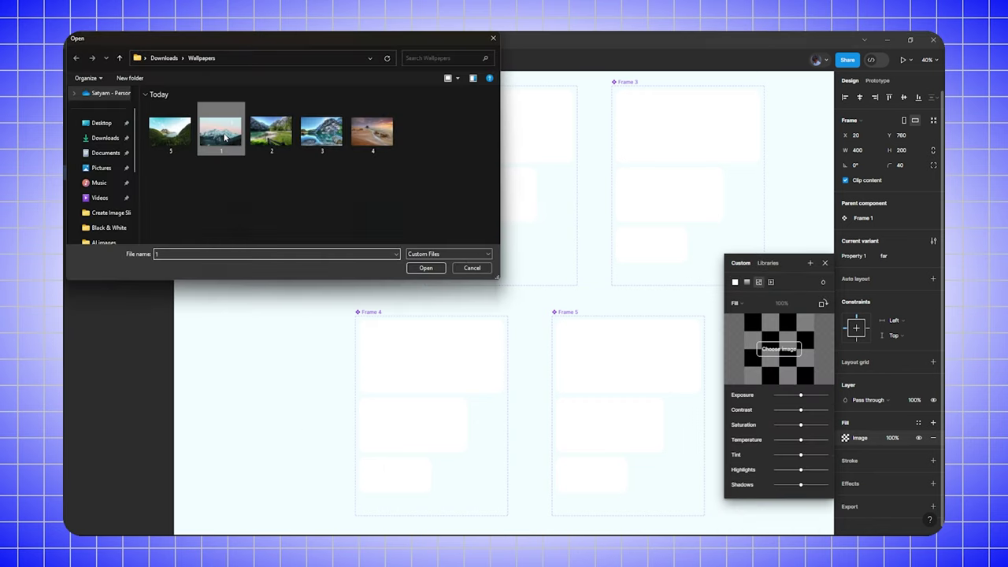
{"action": "double_click", "coordinate": [225, 136]}
{"action": "key", "text": "Escape"}
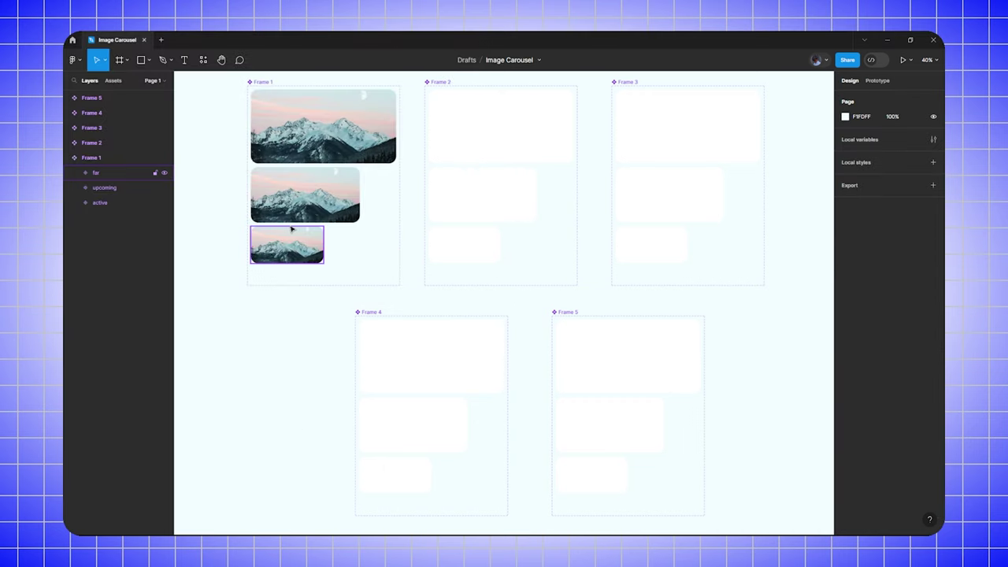
- Fill the active, upcoming and far variants of Frame 2 with image 2, the green lakeside meadow
{"action": "left_click", "coordinate": [496, 138]}
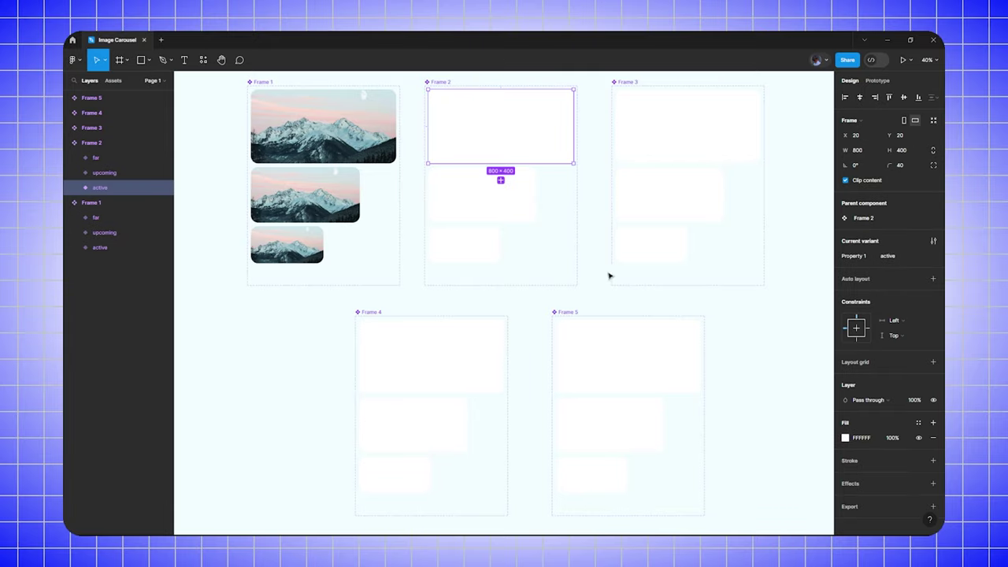
{"action": "left_click", "coordinate": [847, 439]}
{"action": "left_click", "coordinate": [759, 283]}
{"action": "left_click", "coordinate": [778, 351]}
{"action": "left_click", "coordinate": [482, 194]}
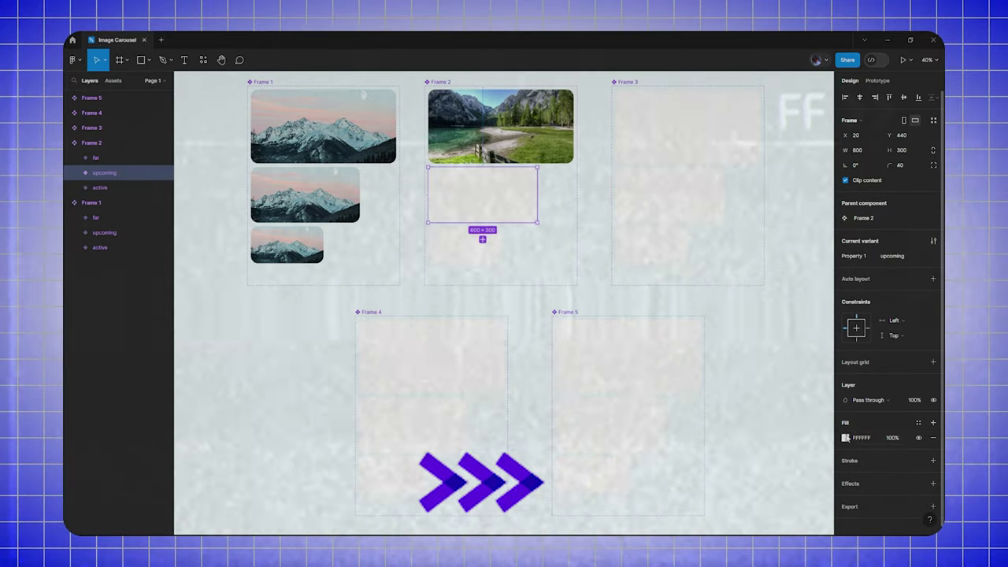
{"action": "left_click", "coordinate": [845, 437]}
{"action": "left_click", "coordinate": [759, 283]}
{"action": "left_click", "coordinate": [779, 354]}
{"action": "left_click", "coordinate": [464, 244]}
{"action": "left_click", "coordinate": [758, 283]}
{"action": "left_click", "coordinate": [778, 350]}
- Fill all three variants of Frame 3 with image 3, the blue mountain lake
{"action": "left_click", "coordinate": [688, 126]}
{"action": "left_click", "coordinate": [845, 438]}
{"action": "left_click", "coordinate": [759, 283]}
{"action": "left_click", "coordinate": [778, 351]}
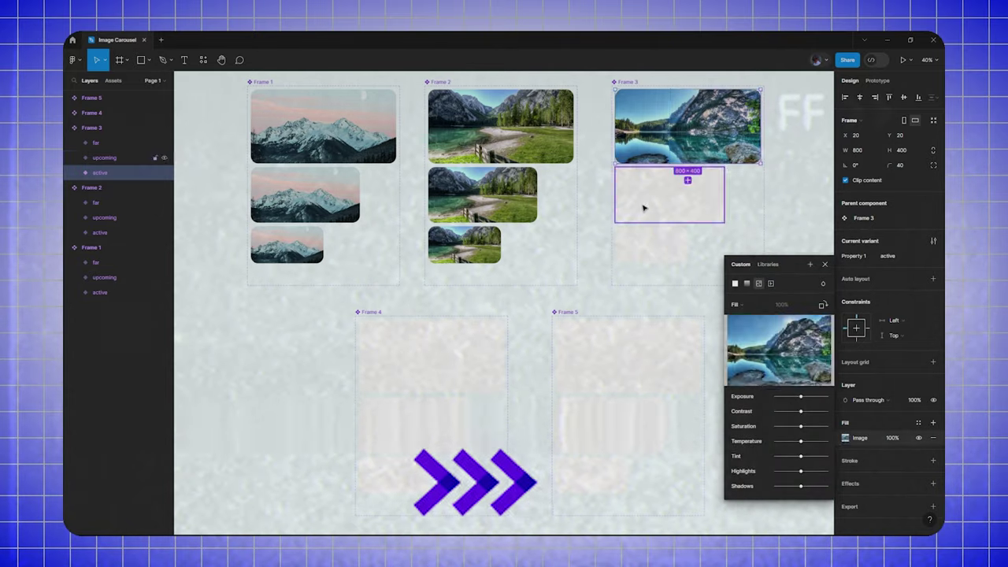
{"action": "left_click", "coordinate": [643, 208]}
{"action": "left_click", "coordinate": [663, 257]}
{"action": "left_click", "coordinate": [759, 283]}
- Fill all three variants of Frame 4 with image 4, the sunset beach
{"action": "left_click", "coordinate": [406, 374]}
{"action": "left_click", "coordinate": [845, 438]}
{"action": "left_click", "coordinate": [759, 284]}
{"action": "left_click", "coordinate": [779, 350]}
{"action": "double_click", "coordinate": [371, 137]}
{"action": "left_click", "coordinate": [412, 425]}
{"action": "left_click", "coordinate": [845, 438]}
{"action": "left_click", "coordinate": [759, 284]}
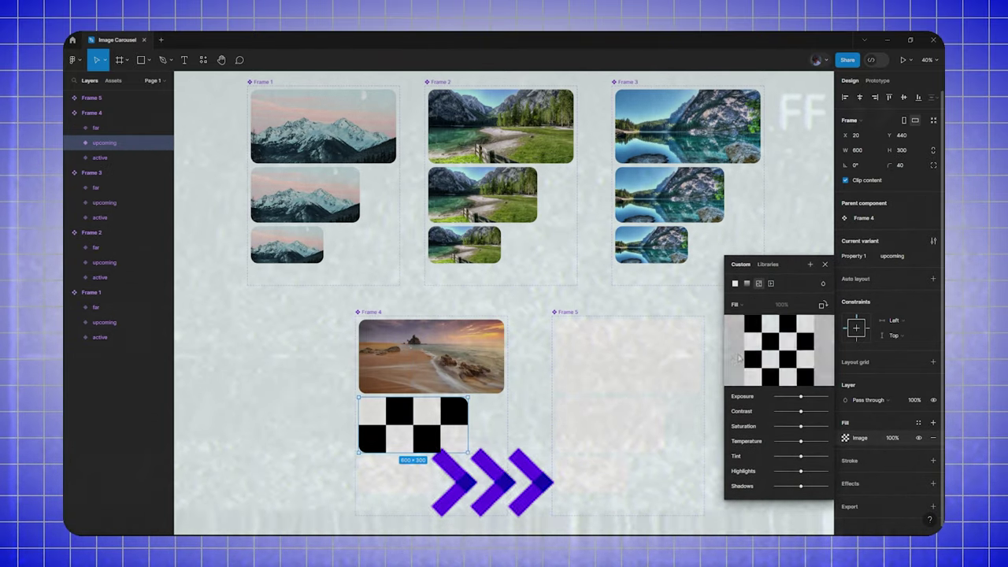
- Fill all three variants of Frame 5 with image 5, the bay between green hills
{"action": "left_click", "coordinate": [675, 391]}
{"action": "left_click", "coordinate": [758, 283]}
{"action": "left_click", "coordinate": [779, 350]}
{"action": "left_click", "coordinate": [607, 421]}
{"action": "left_click", "coordinate": [759, 283]}
{"action": "left_click", "coordinate": [778, 350]}
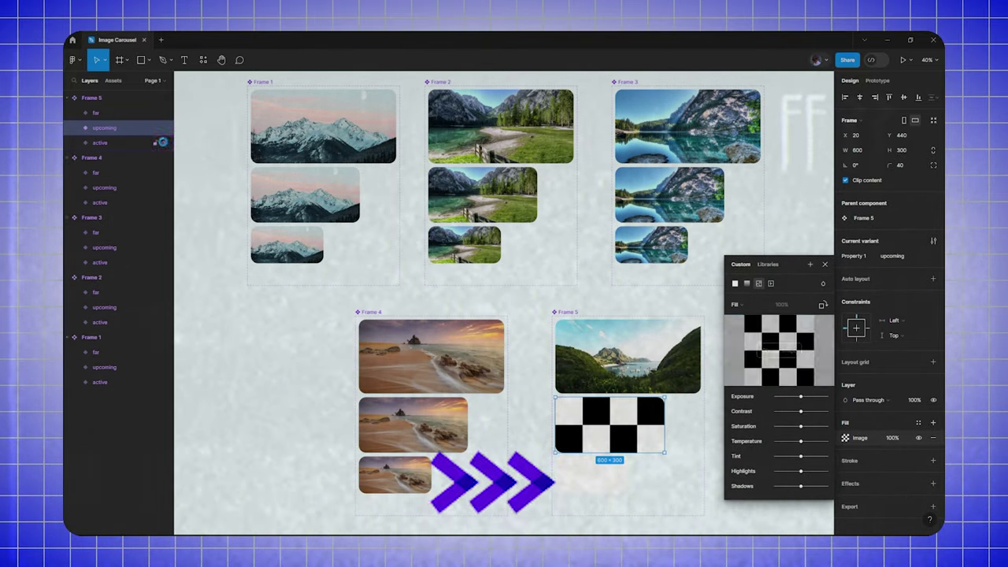
{"action": "left_click", "coordinate": [591, 474]}
{"action": "left_click", "coordinate": [759, 284]}
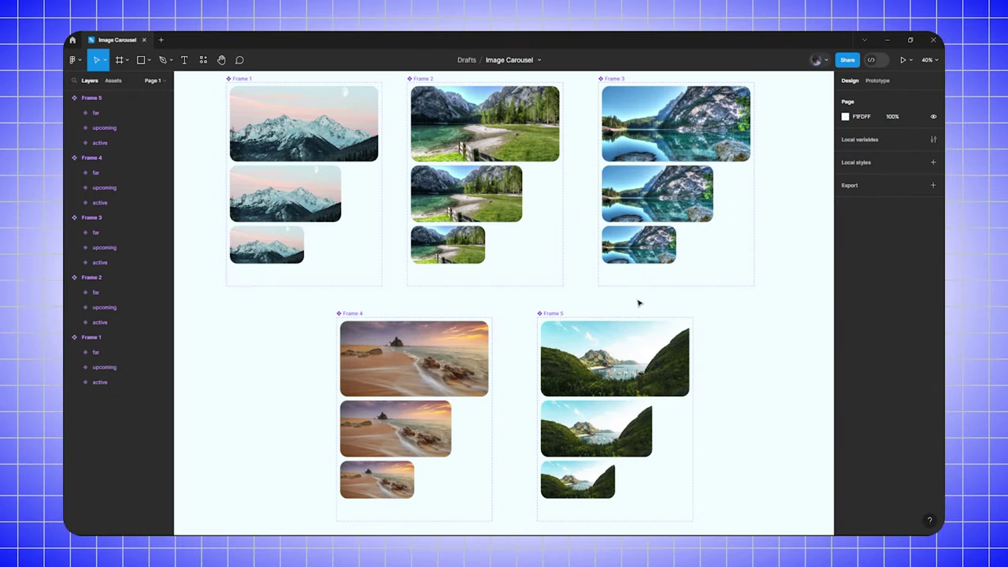
- Place an instance of Frame 1's active mountain variant on the empty canvas beside the component sets
{"action": "mouse_move", "coordinate": [637, 300]}
{"action": "left_mouse_down"}
{"action": "mouse_move", "coordinate": [654, 297]}
{"action": "mouse_move", "coordinate": [630, 310]}
{"action": "mouse_move", "coordinate": [655, 317]}
{"action": "mouse_move", "coordinate": [644, 316]}
{"action": "left_mouse_up"}
{"action": "scroll", "coordinate": [644, 315], "scroll_direction": "down", "scroll_amount": 3}
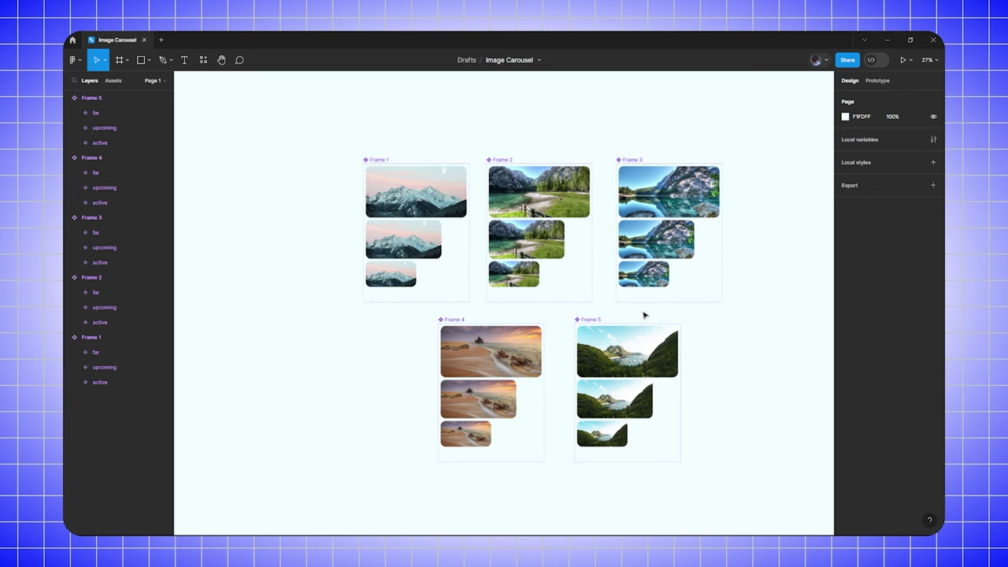
{"action": "scroll", "coordinate": [643, 315], "scroll_direction": "down", "scroll_amount": 1}
{"action": "left_click_drag", "start_coordinate": [707, 314], "coordinate": [517, 302]}
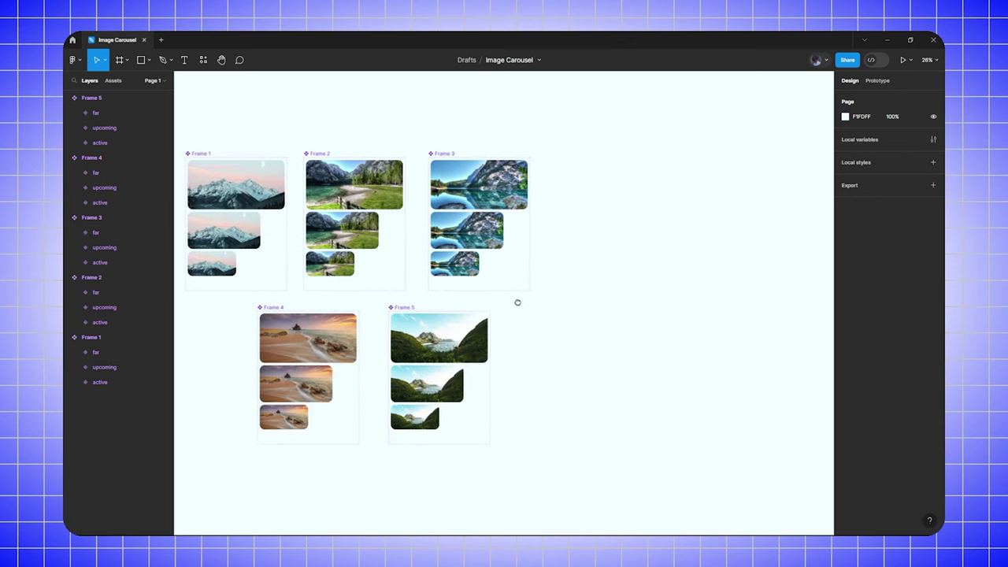
{"action": "left_click", "coordinate": [199, 154]}
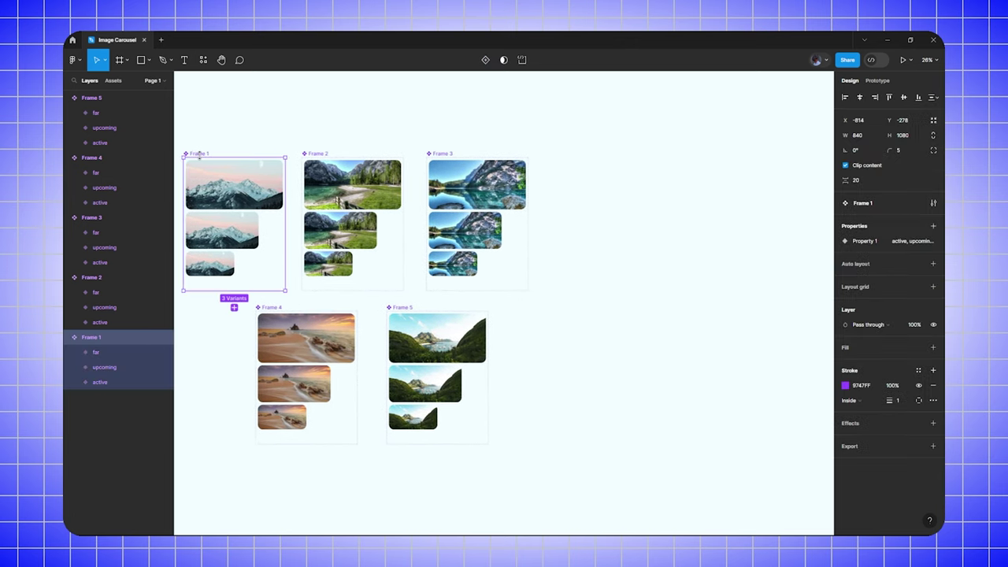
{"action": "left_click", "coordinate": [213, 195]}
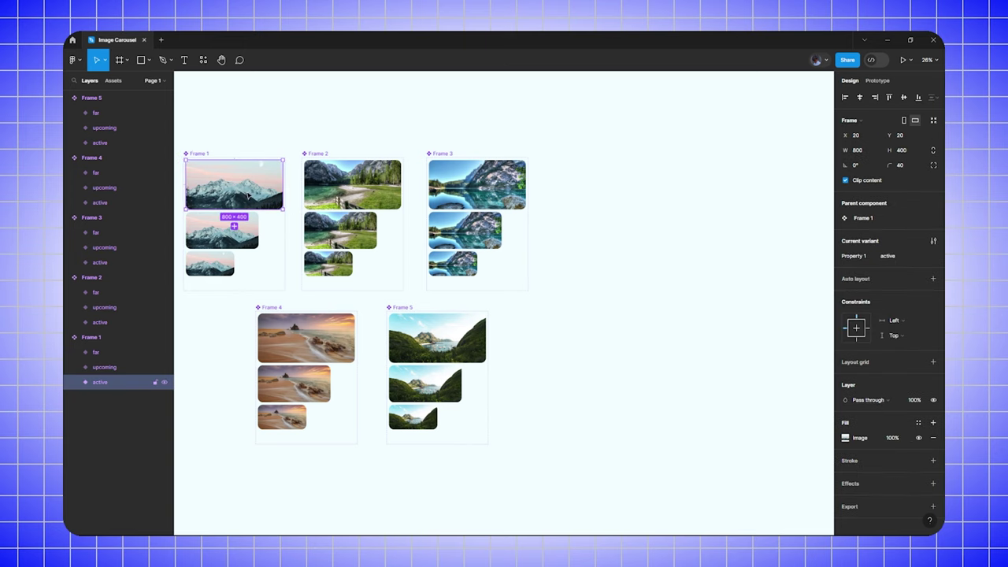
{"action": "left_click_drag", "start_coordinate": [222, 198], "coordinate": [685, 254]}
{"action": "left_click", "coordinate": [680, 304]}
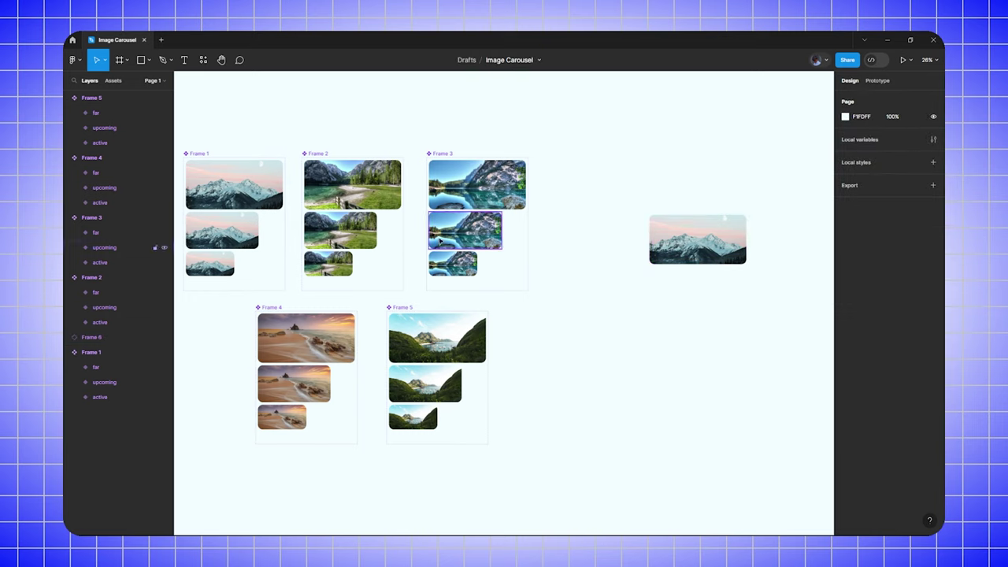
- Place upcoming instances of Frame 2 and Frame 3, overlapping the left and right sides of the mountain image respectively
{"action": "left_click", "coordinate": [337, 234]}
{"action": "left_click_drag", "start_coordinate": [329, 232], "coordinate": [629, 245]}
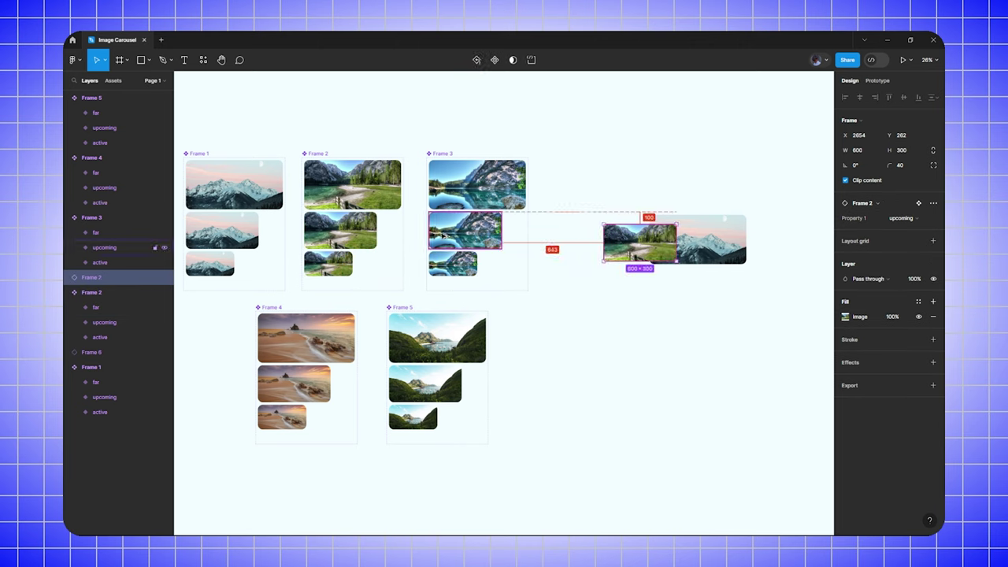
{"action": "left_click_drag", "start_coordinate": [459, 235], "coordinate": [752, 250]}
{"action": "left_click", "coordinate": [727, 322]}
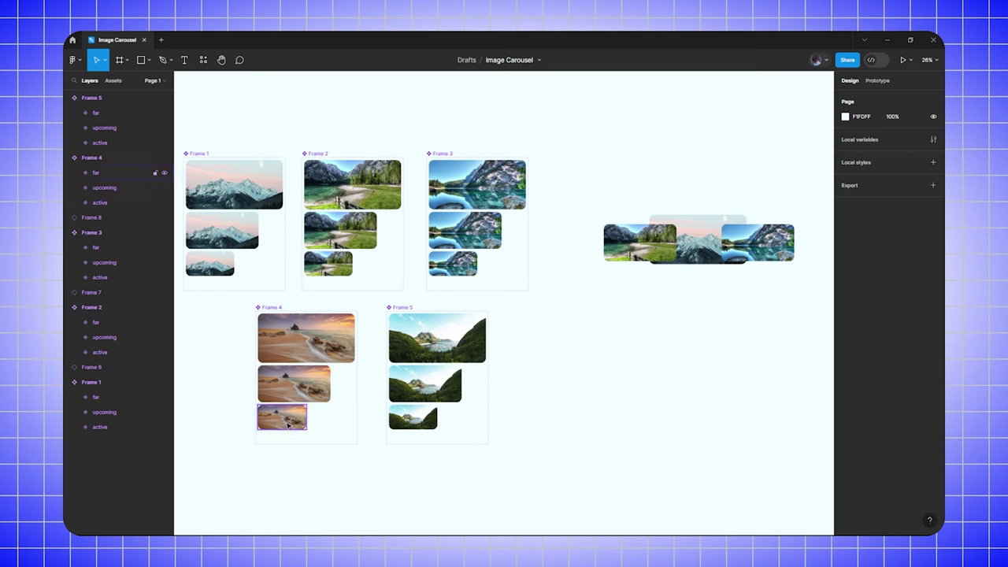
- Add far instances of Frame 4 at the left end and Frame 5 at the right end of the image row
{"action": "left_click_drag", "start_coordinate": [287, 423], "coordinate": [604, 249]}
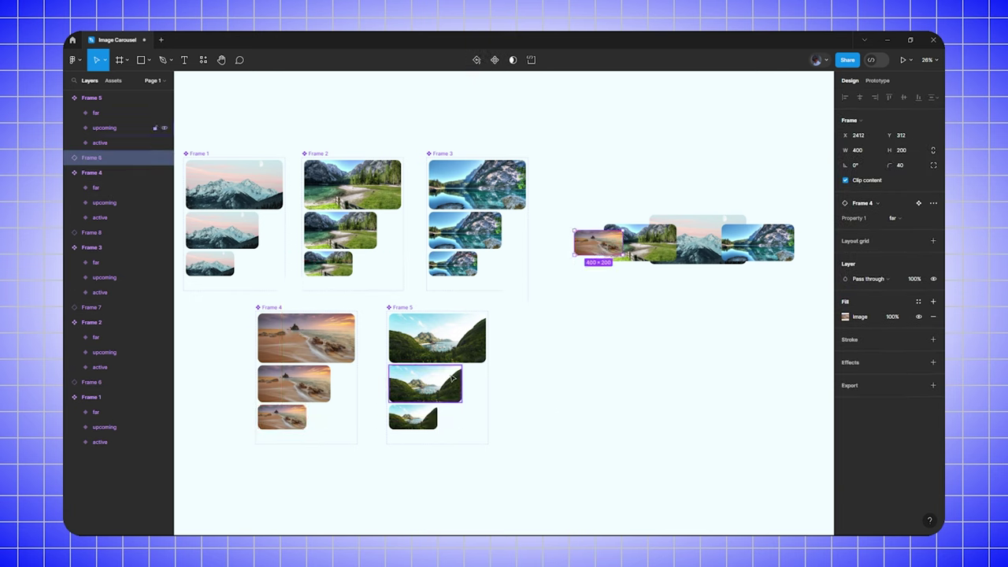
{"action": "left_click_drag", "start_coordinate": [452, 378], "coordinate": [813, 241]}
{"action": "left_click", "coordinate": [752, 301]}
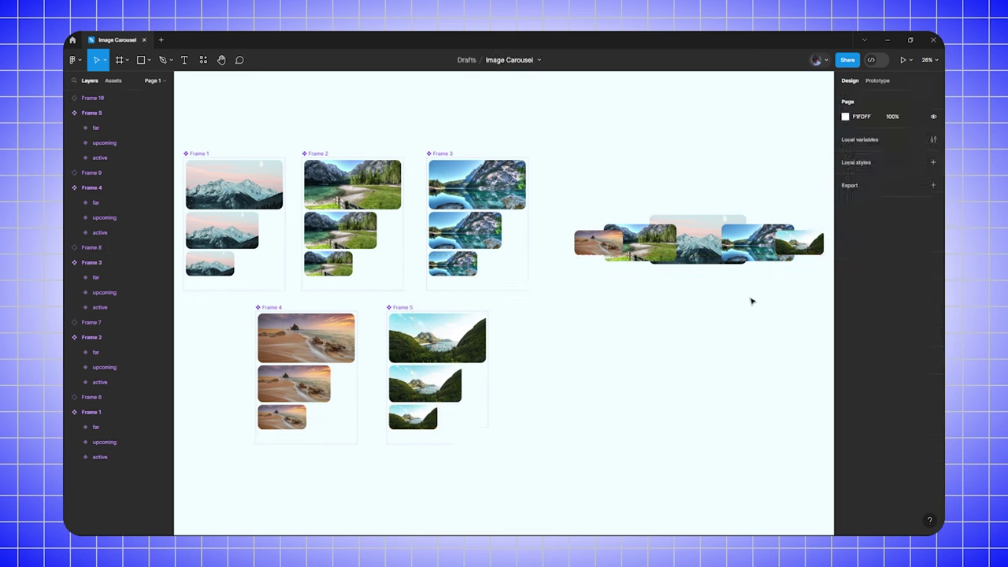
- Move the row of five image instances together, farther right from the component sets
{"action": "left_click_drag", "start_coordinate": [763, 287], "coordinate": [514, 304]}
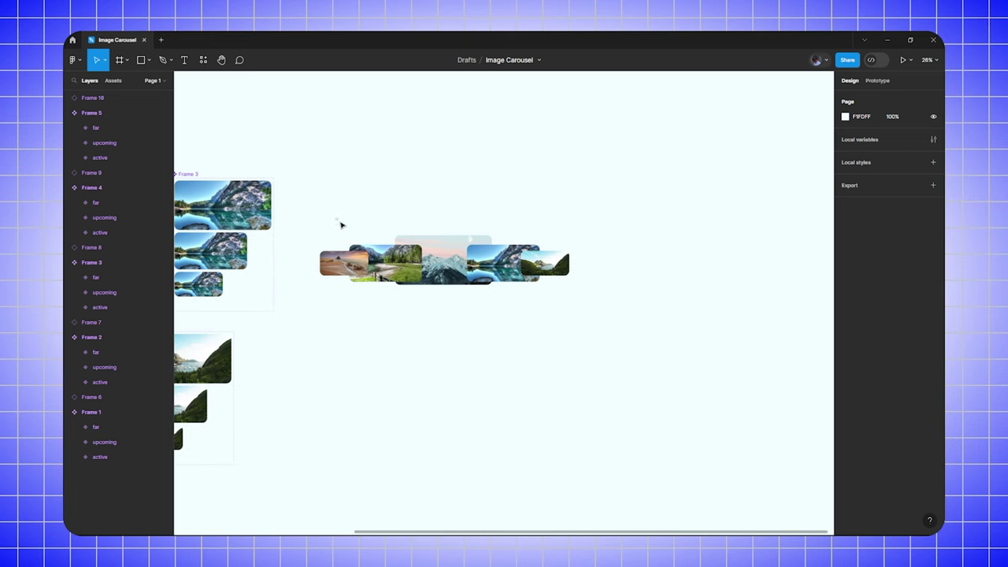
{"action": "left_click_drag", "start_coordinate": [341, 225], "coordinate": [510, 293]}
{"action": "left_click_drag", "start_coordinate": [446, 271], "coordinate": [604, 269]}
{"action": "left_click_drag", "start_coordinate": [710, 364], "coordinate": [594, 355]}
{"action": "scroll", "coordinate": [513, 286], "scroll_direction": "up", "scroll_amount": 4}
{"action": "scroll", "coordinate": [535, 305], "scroll_direction": "up", "scroll_amount": 2}
{"action": "scroll", "coordinate": [528, 311], "scroll_direction": "left", "scroll_amount": 1}
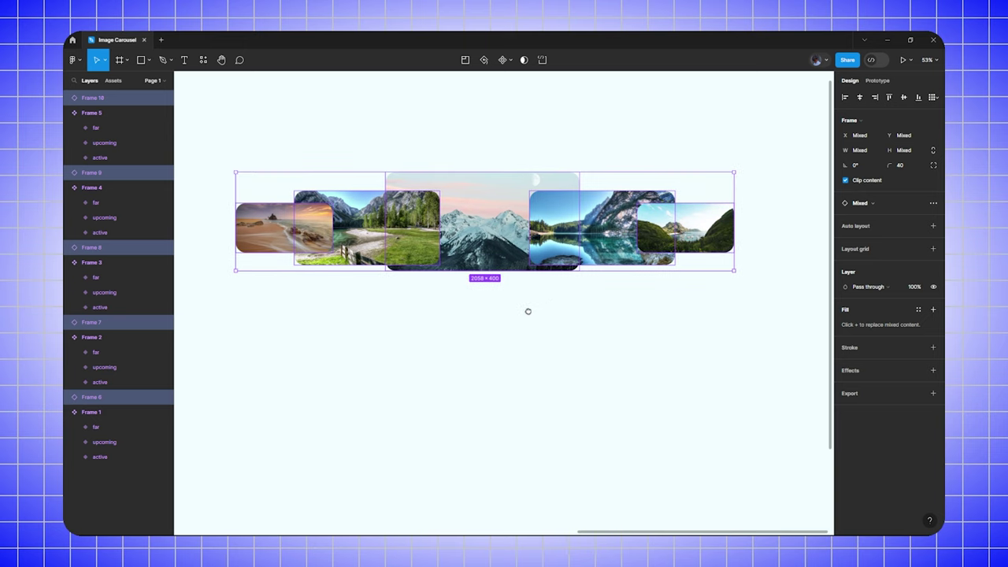
- Align all five image instances along their vertical centres
{"action": "left_click", "coordinate": [530, 312]}
{"action": "left_click_drag", "start_coordinate": [257, 138], "coordinate": [706, 345]}
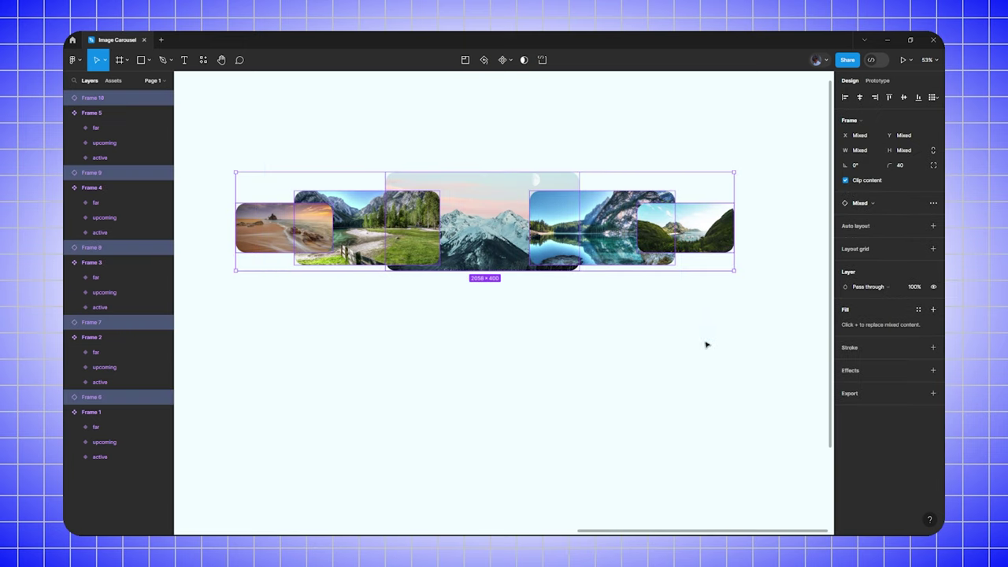
{"action": "left_click", "coordinate": [535, 339]}
- Send the upcoming meadow and blue lake images to the back, behind the active mountain image
{"action": "left_click", "coordinate": [399, 246]}
{"action": "right_click", "coordinate": [399, 247]}
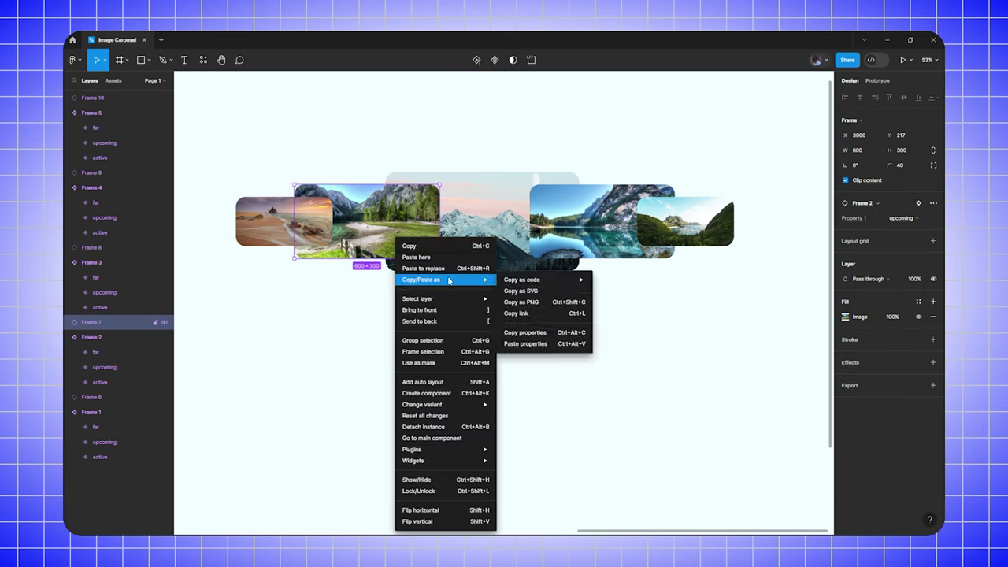
{"action": "left_click", "coordinate": [426, 321]}
{"action": "right_click", "coordinate": [561, 224]}
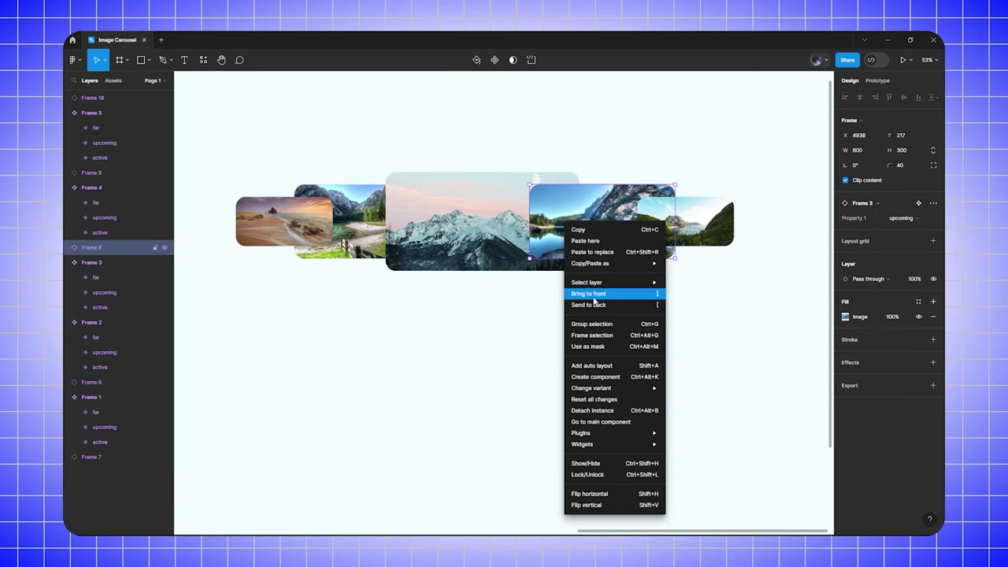
{"action": "left_click", "coordinate": [596, 304]}
{"action": "left_click", "coordinate": [588, 310]}
- Send the far beach and bay images to the back, behind the upcoming images
{"action": "right_click", "coordinate": [276, 234]}
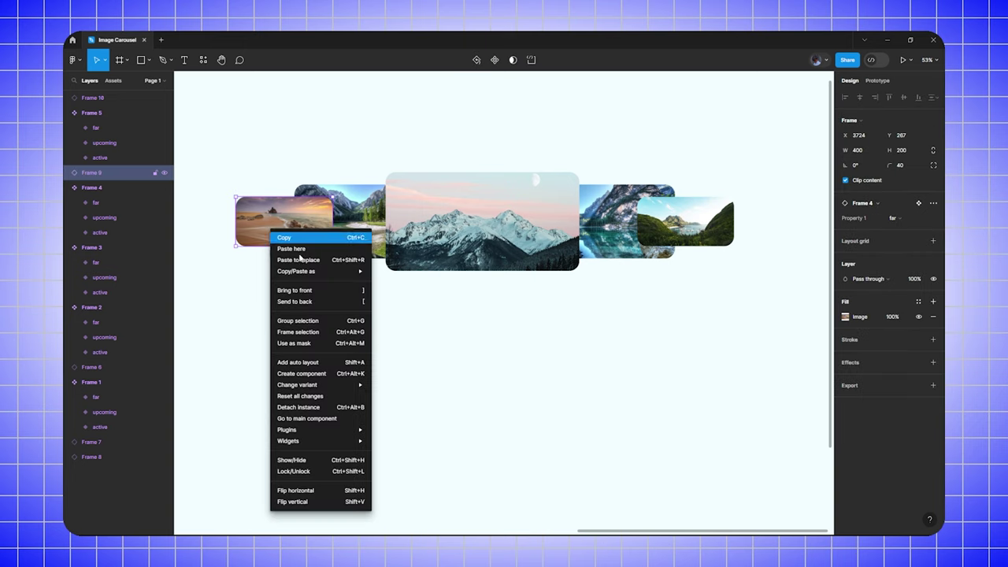
{"action": "left_click", "coordinate": [323, 300]}
{"action": "right_click", "coordinate": [711, 231]}
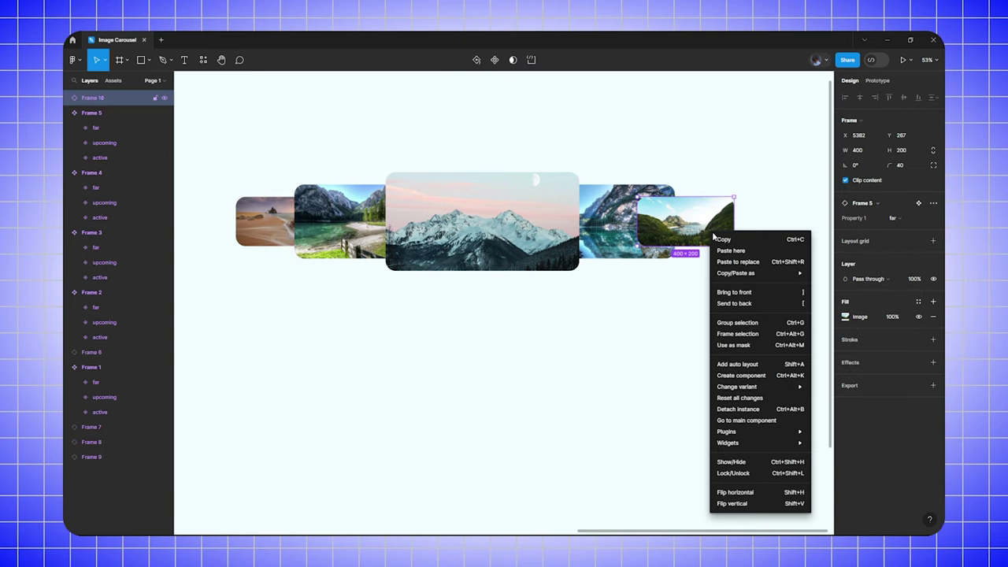
{"action": "left_click", "coordinate": [740, 304]}
{"action": "left_click", "coordinate": [693, 332]}
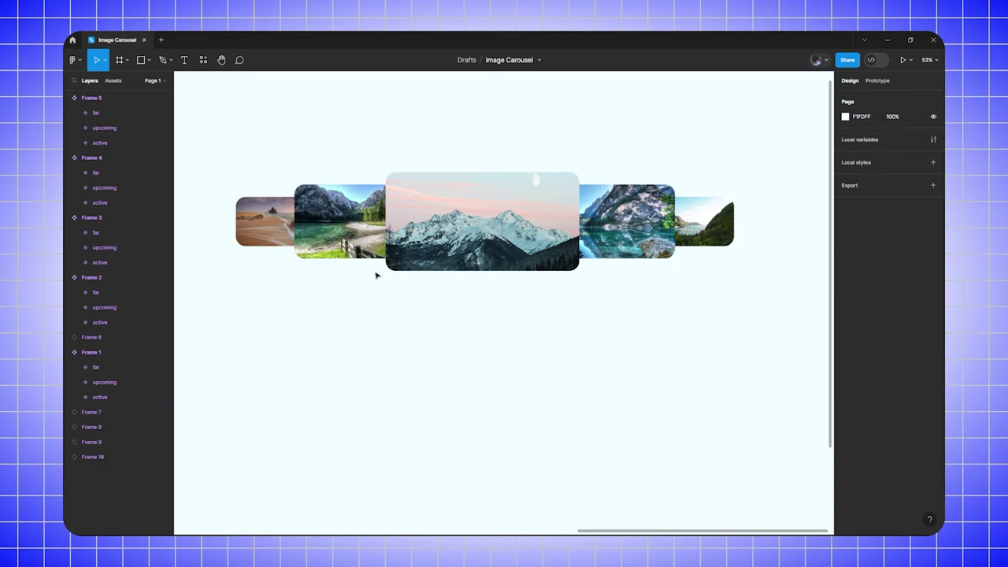
- Move the upcoming meadow image right to X 4193, so it extends 150 px past the active image's left edge
{"action": "left_click", "coordinate": [361, 243]}
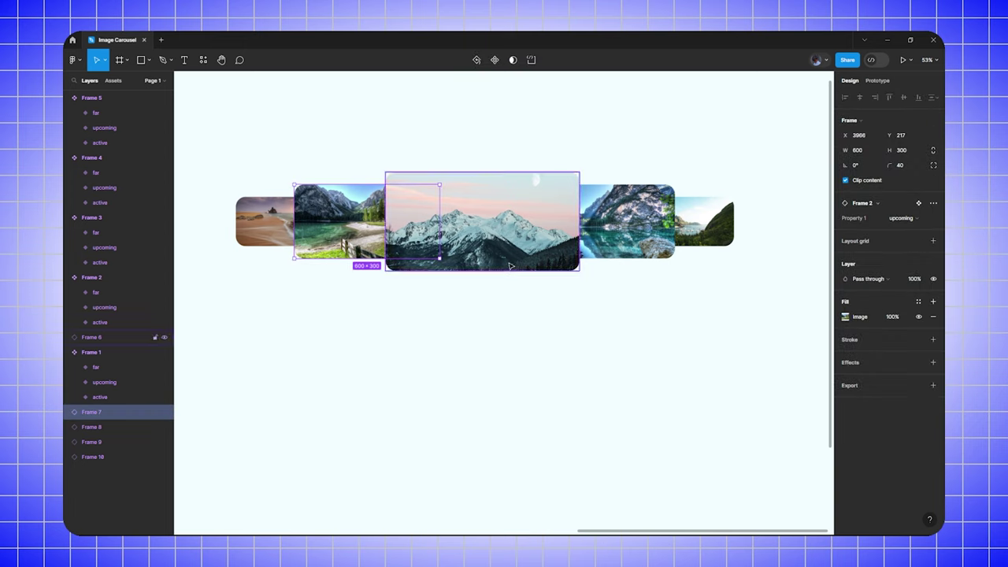
{"action": "key", "text": "alt"}
{"action": "key", "text": "shift+Right"}
{"action": "key", "text": "shift+Right"}
{"action": "key", "text": "shift+Right"}
{"action": "key", "text": "shift+Right"}
{"action": "key", "text": "shift+Right"}
{"action": "key", "text": "shift+Right"}
{"action": "key", "text": "shift+Right"}
{"action": "key", "text": "shift+Right"}
{"action": "key", "text": "shift+Right"}
{"action": "key", "text": "shift+Right"}
{"action": "key", "text": "shift+Right"}
{"action": "key", "text": "shift+Right"}
{"action": "key", "text": "shift+Right"}
{"action": "key", "text": "shift+Right"}
{"action": "key", "text": "shift+Right"}
{"action": "key", "text": "shift+Right"}
{"action": "key", "text": "shift+Right"}
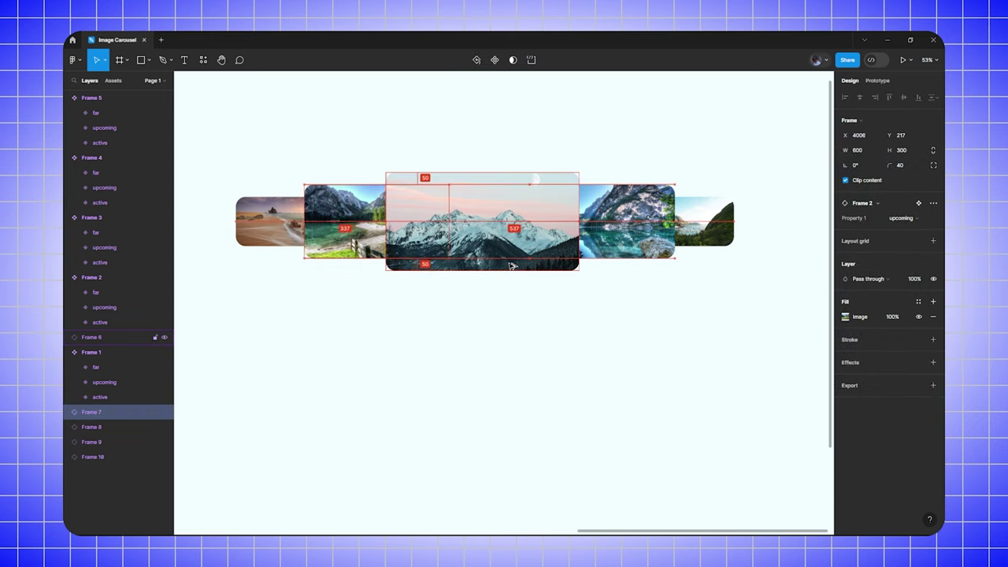
{"action": "key", "text": "shift+Right"}
{"action": "key", "text": "shift+Right"}
{"action": "key", "text": "shift+Right"}
{"action": "key", "text": "shift+Right"}
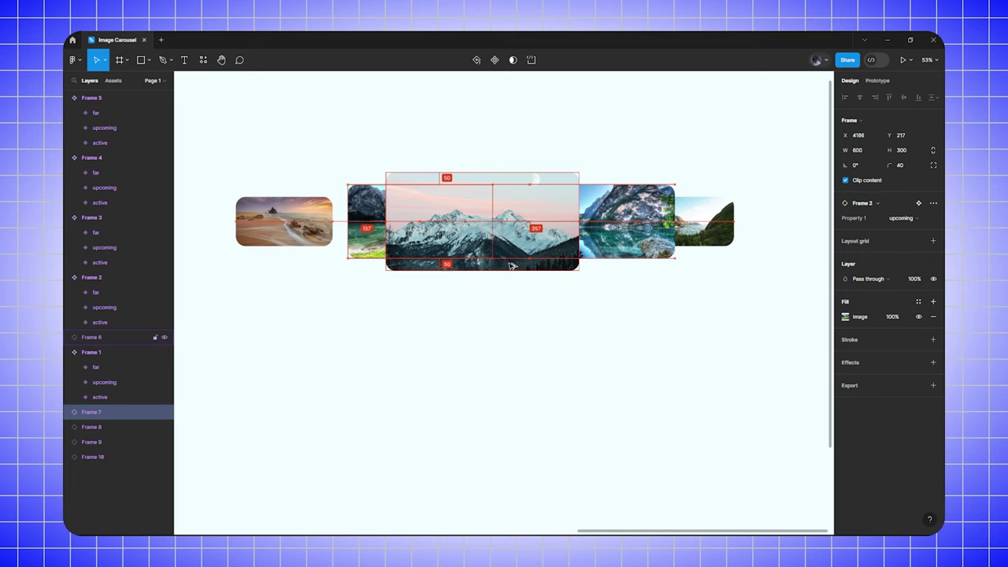
{"action": "key", "text": "Left"}
{"action": "key", "text": "Left"}
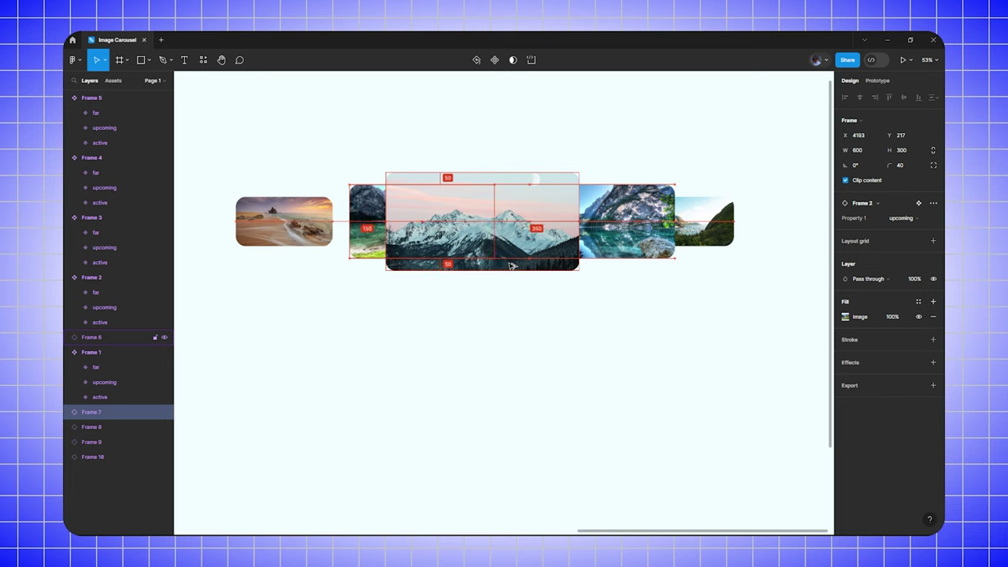
- Move the upcoming blue lake image left to X 4693, matching the meadow image's overhang on the opposite side
{"action": "left_click", "coordinate": [632, 253]}
{"action": "key", "text": "alt"}
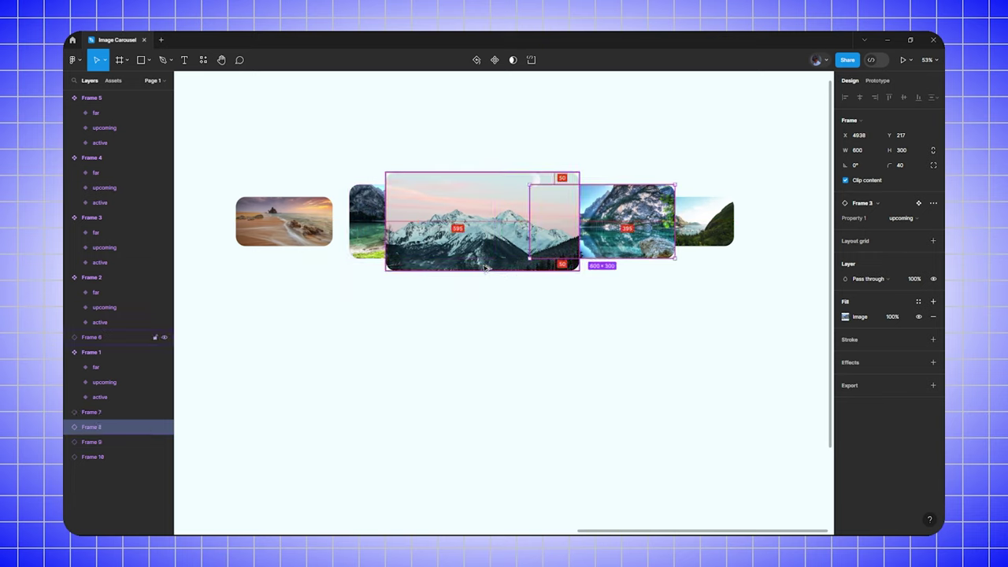
{"action": "key", "text": "shift+Left"}
{"action": "key", "text": "shift+Left"}
{"action": "key", "text": "shift+Left"}
{"action": "key", "text": "shift+Left"}
{"action": "key", "text": "shift+Left"}
{"action": "key", "text": "shift+Left"}
{"action": "key", "text": "shift+Left"}
{"action": "key", "text": "shift+Left"}
{"action": "key", "text": "shift+Left"}
{"action": "key", "text": "shift+Left"}
{"action": "key", "text": "shift+Left"}
{"action": "key", "text": "shift+Left"}
{"action": "key", "text": "shift+Left"}
{"action": "key", "text": "shift+Left"}
{"action": "key", "text": "shift+Left"}
{"action": "key", "text": "shift+Left"}
{"action": "key", "text": "shift+Left"}
{"action": "key", "text": "shift+Left"}
{"action": "key", "text": "shift+Left"}
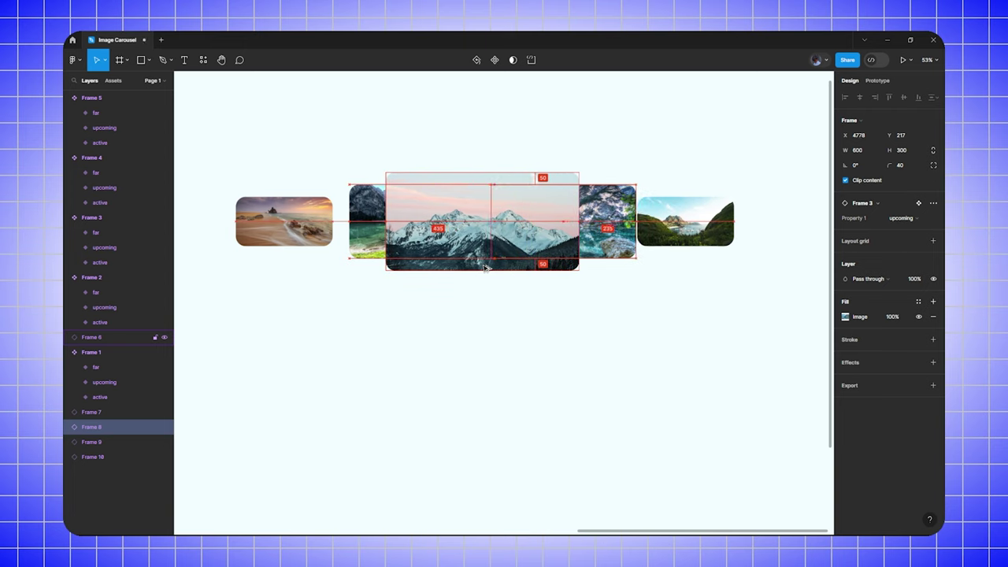
{"action": "key", "text": "shift+Left"}
{"action": "key", "text": "shift+Left"}
{"action": "key", "text": "shift+Left"}
{"action": "key", "text": "shift+Left"}
{"action": "key", "text": "shift+Left"}
{"action": "key", "text": "shift+Left"}
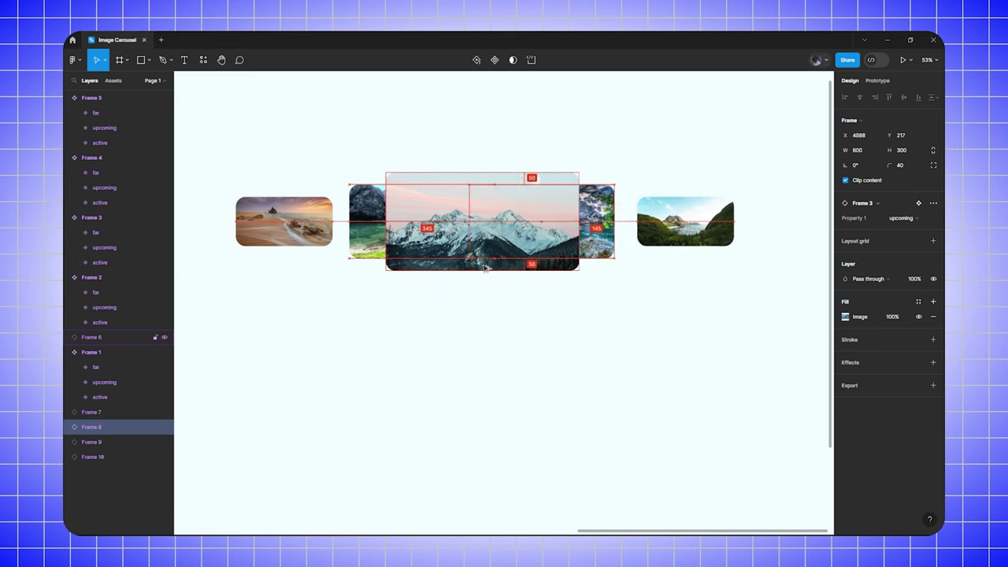
{"action": "key", "text": "Right"}
{"action": "key", "text": "Right"}
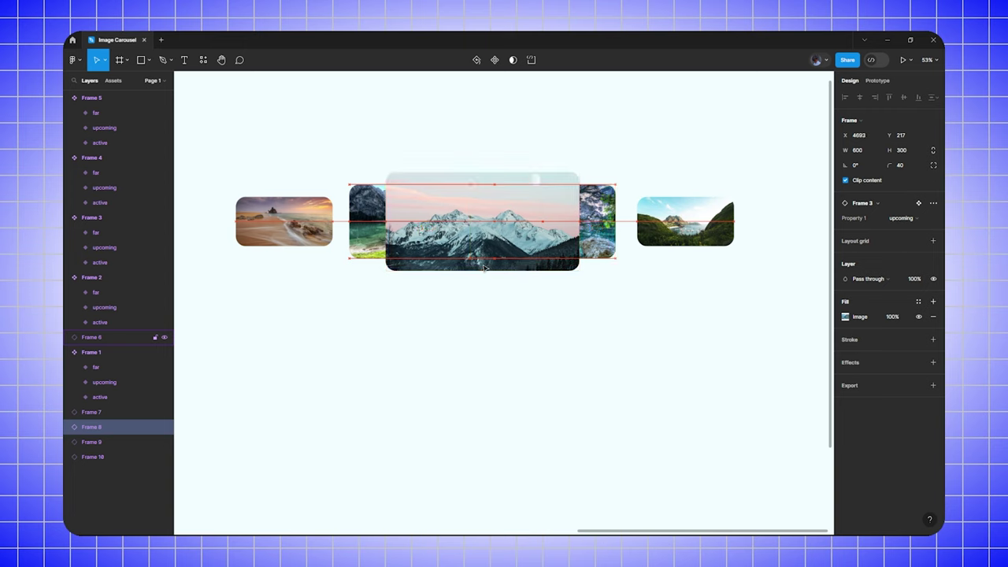
- Move the far beach image right to X 4093, so it extends 250 px past the active image's left edge
{"action": "key", "text": "Tab"}
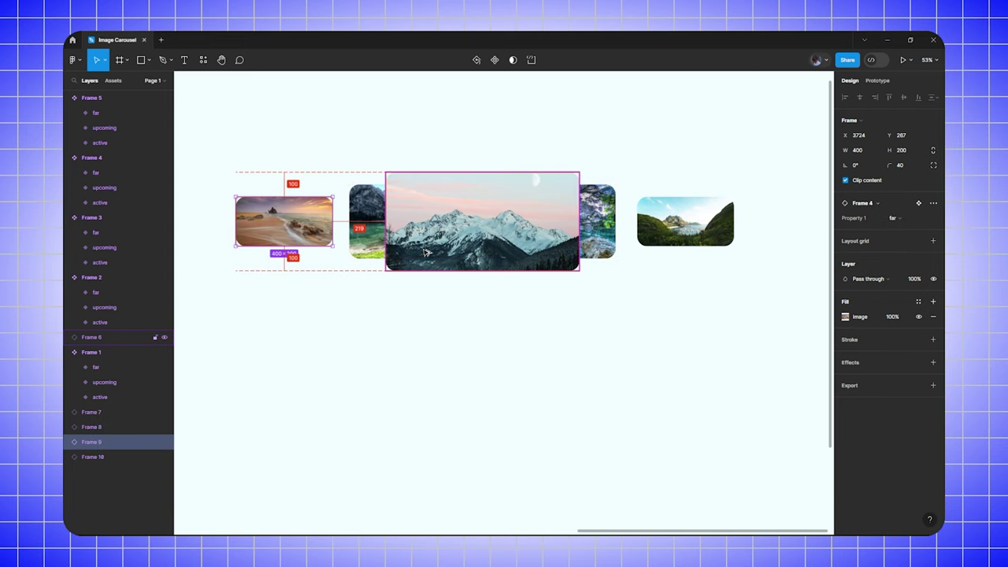
{"action": "key", "text": "shift+Right"}
{"action": "key", "text": "shift+Right"}
{"action": "key", "text": "shift+Right"}
{"action": "key", "text": "shift+Right"}
{"action": "key", "text": "shift+Right"}
{"action": "key", "text": "shift+Right"}
{"action": "key", "text": "shift+Right"}
{"action": "key", "text": "shift+Right"}
{"action": "key", "text": "shift+Right"}
{"action": "key", "text": "shift+Right"}
{"action": "key", "text": "shift+Right"}
{"action": "key", "text": "shift+Right"}
{"action": "key", "text": "shift+Right"}
{"action": "key", "text": "shift+Right"}
{"action": "key", "text": "shift+Right"}
{"action": "key", "text": "shift+Right"}
{"action": "key", "text": "shift+Right"}
{"action": "key", "text": "shift+Right"}
{"action": "key", "text": "shift+Right"}
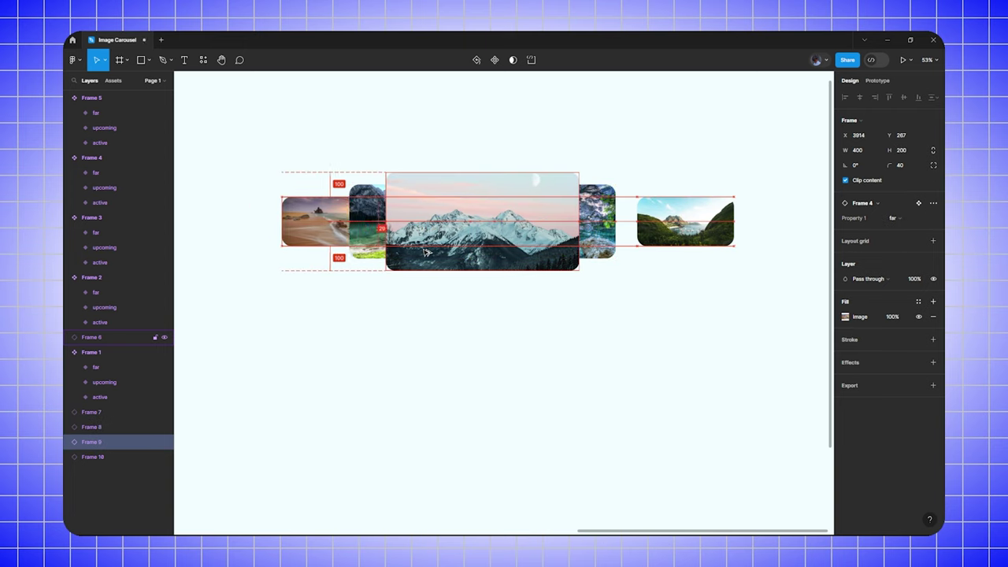
{"action": "key", "text": "shift+Right"}
{"action": "key", "text": "shift+Right"}
{"action": "key", "text": "shift+Right"}
{"action": "key", "text": "shift+Right"}
{"action": "key", "text": "shift+Right"}
{"action": "key", "text": "shift+Right"}
{"action": "key", "text": "shift+Right"}
{"action": "key", "text": "shift+Right"}
{"action": "key", "text": "shift+Right"}
{"action": "key", "text": "shift+Right"}
{"action": "key", "text": "shift+Right"}
{"action": "key", "text": "shift+Right"}
{"action": "key", "text": "shift+Right"}
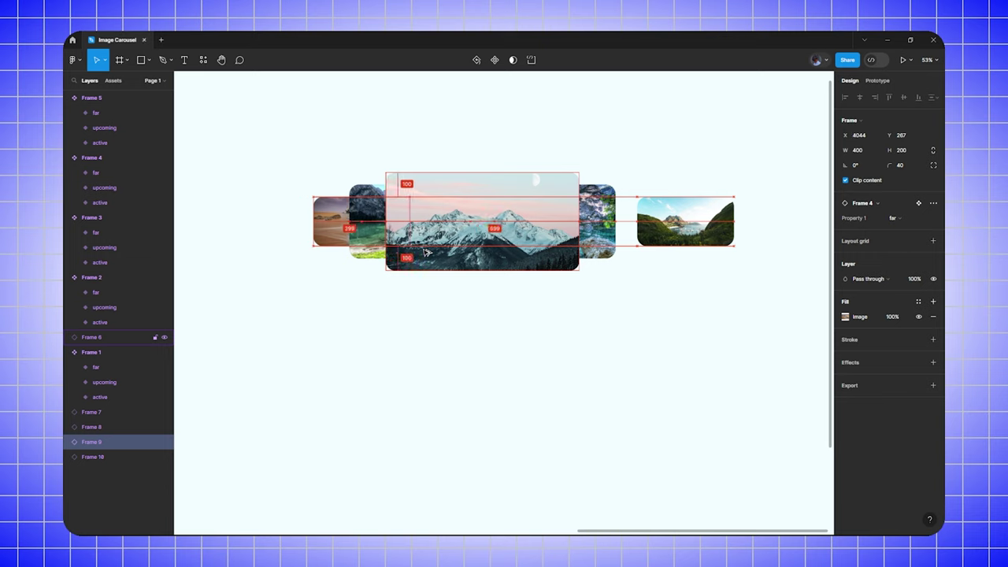
{"action": "key", "text": "shift+Right"}
{"action": "key", "text": "shift+Right"}
{"action": "key", "text": "shift+Right"}
{"action": "key", "text": "shift+Right"}
{"action": "key", "text": "shift+Right"}
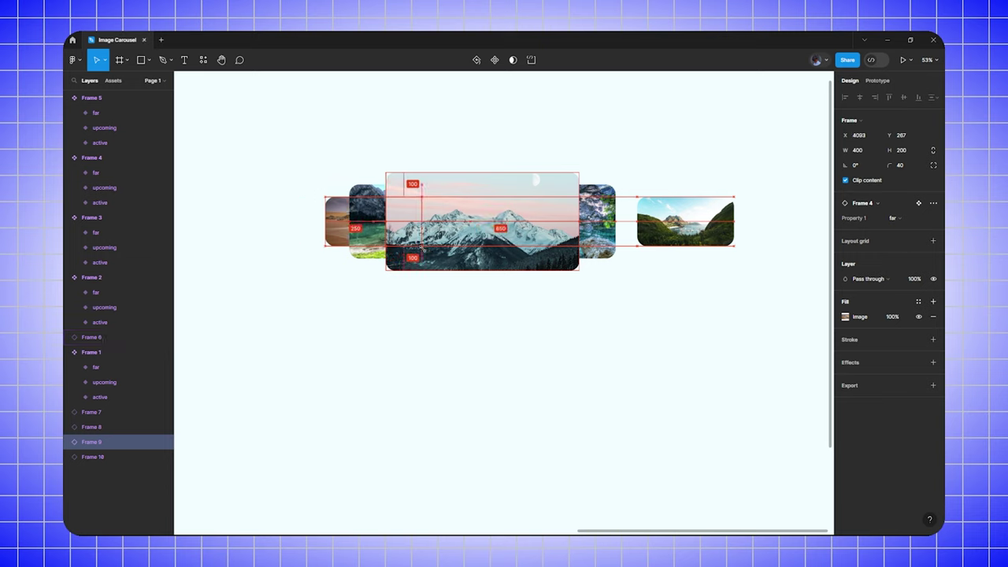
- Move the far bay image left to X 4993, so it extends 250 px past the active image's right edge
{"action": "key", "text": "Tab"}
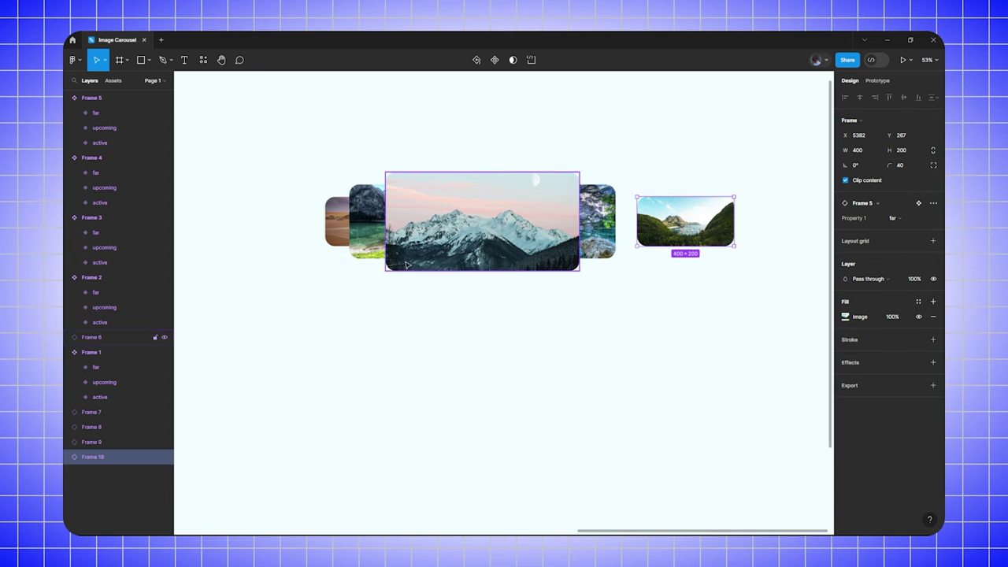
{"action": "key", "text": "shift+Left"}
{"action": "key", "text": "shift+Left"}
{"action": "key", "text": "shift+Left"}
{"action": "key", "text": "shift+Left"}
{"action": "key", "text": "shift+Left"}
{"action": "key", "text": "shift+Left"}
{"action": "key", "text": "shift+Left"}
{"action": "key", "text": "shift+Left"}
{"action": "key", "text": "shift+Left"}
{"action": "key", "text": "shift+Left"}
{"action": "key", "text": "shift+Left"}
{"action": "key", "text": "shift+Left"}
{"action": "key", "text": "shift+Left"}
{"action": "key", "text": "shift+Left"}
{"action": "key", "text": "shift+Left"}
{"action": "key", "text": "shift+Left"}
{"action": "key", "text": "shift+Left"}
{"action": "key", "text": "shift+Left"}
{"action": "key", "text": "shift+Left"}
{"action": "key", "text": "shift+Left"}
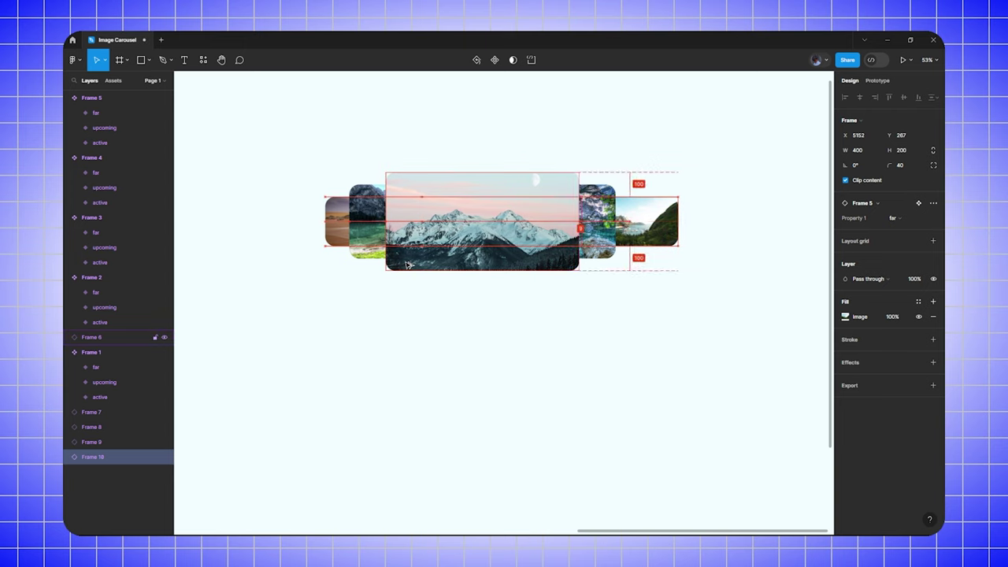
{"action": "key", "text": "shift+Left"}
{"action": "key", "text": "shift+Left"}
{"action": "key", "text": "shift+Left"}
{"action": "key", "text": "shift+Left"}
{"action": "key", "text": "shift+Left"}
{"action": "key", "text": "shift+Left"}
{"action": "key", "text": "shift+Left"}
{"action": "key", "text": "shift+Left"}
{"action": "key", "text": "shift+Left"}
{"action": "key", "text": "shift+Left"}
{"action": "key", "text": "shift+Left"}
{"action": "key", "text": "shift+Left"}
{"action": "key", "text": "shift+Left"}
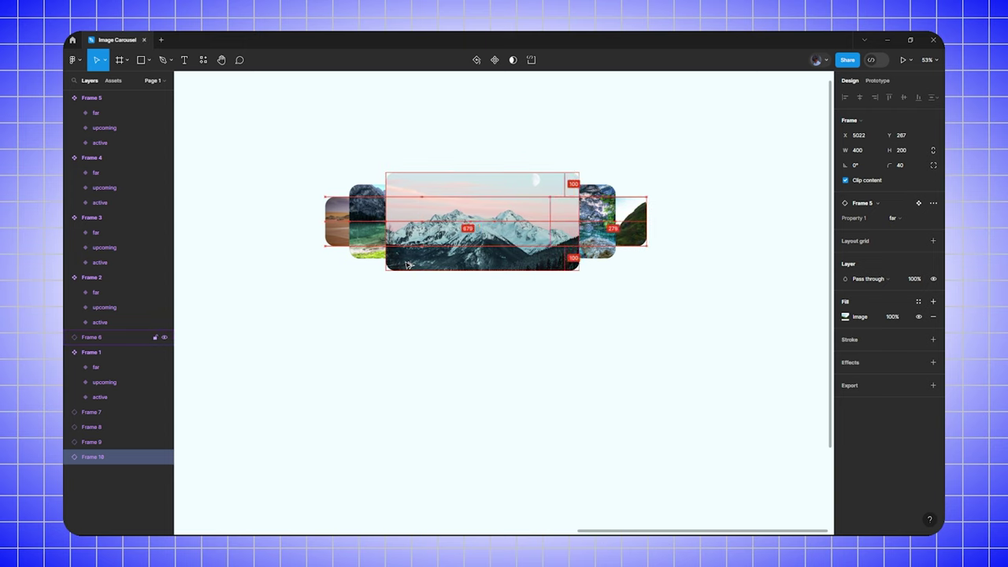
{"action": "key", "text": "shift+Left"}
{"action": "key", "text": "shift+Left"}
{"action": "key", "text": "shift+Left"}
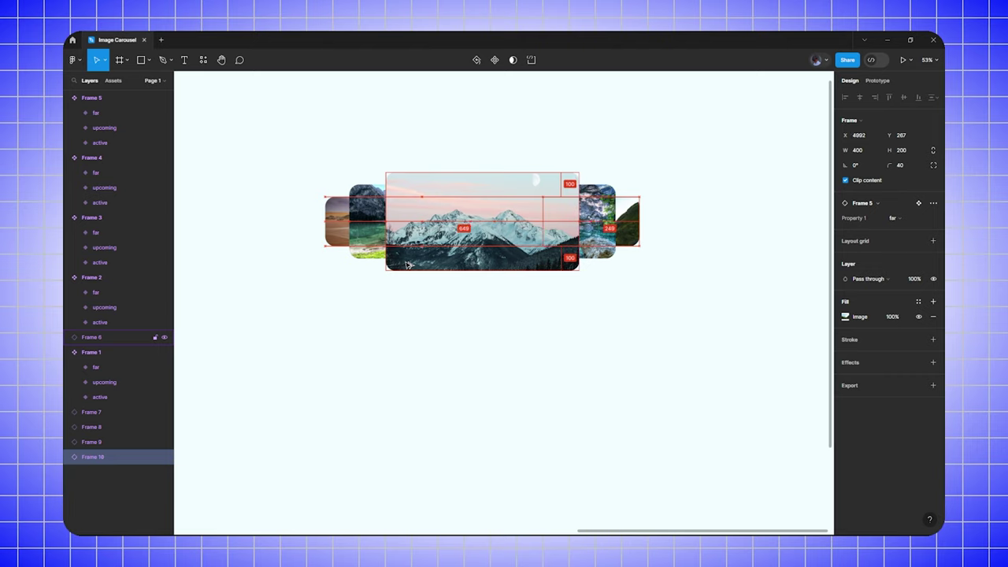
{"action": "key", "text": "Right"}
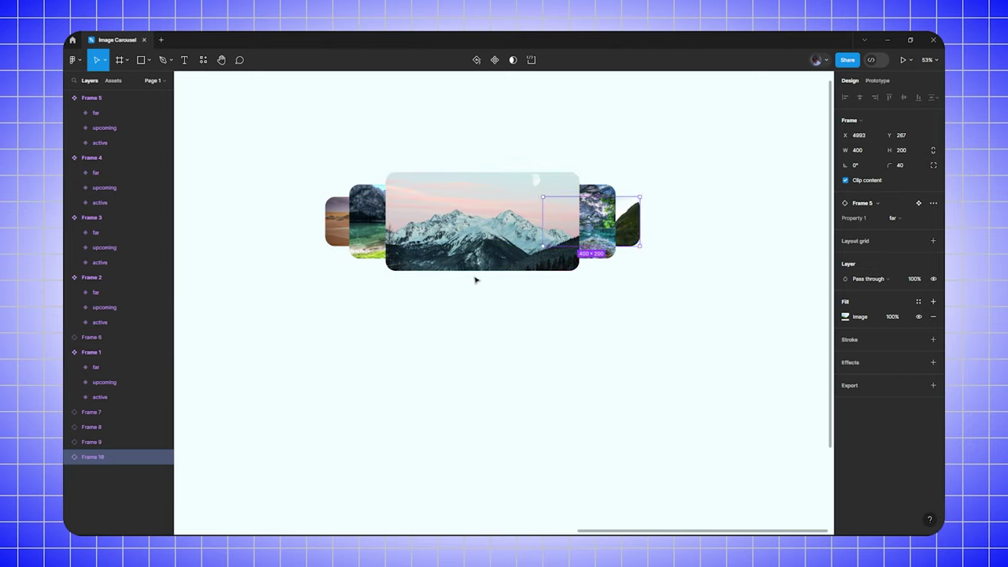
- Combine the five arranged carousel images into a single component and add a second variant to it
{"action": "left_click", "coordinate": [475, 279]}
{"action": "left_click_drag", "start_coordinate": [261, 132], "coordinate": [665, 294]}
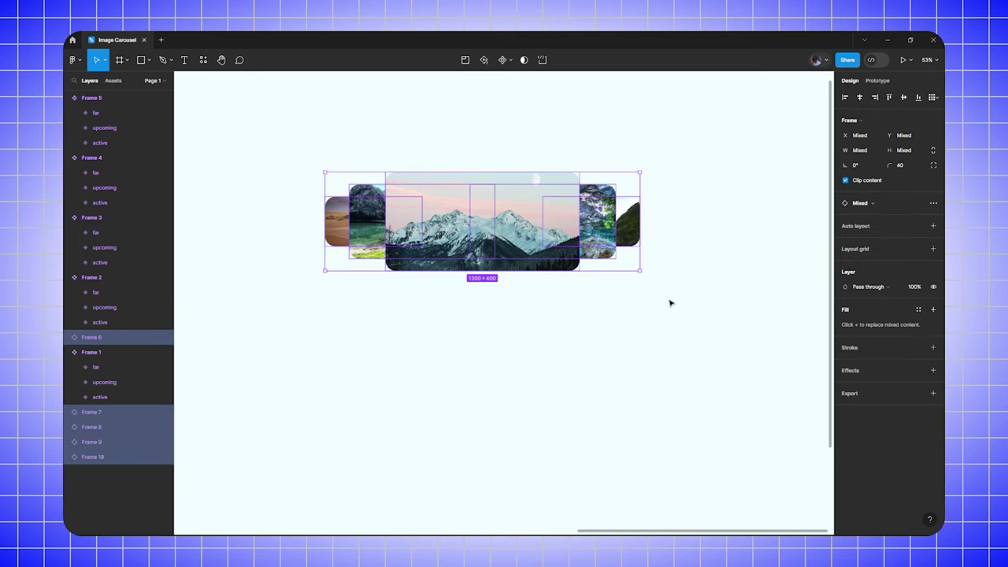
{"action": "left_click", "coordinate": [502, 61]}
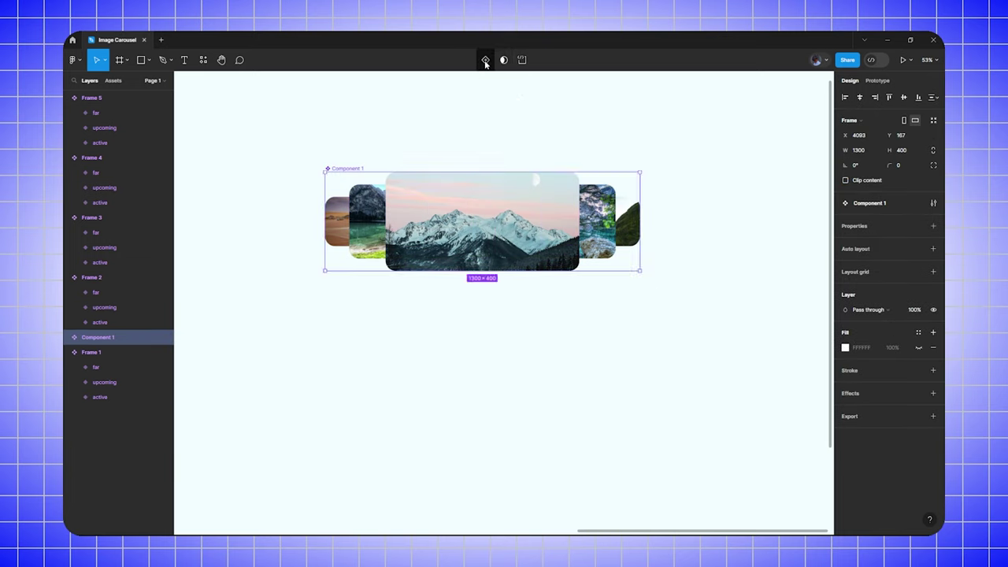
{"action": "left_click", "coordinate": [485, 60]}
{"action": "left_click", "coordinate": [608, 329]}
{"action": "scroll", "coordinate": [514, 328], "scroll_direction": "up", "scroll_amount": 3}
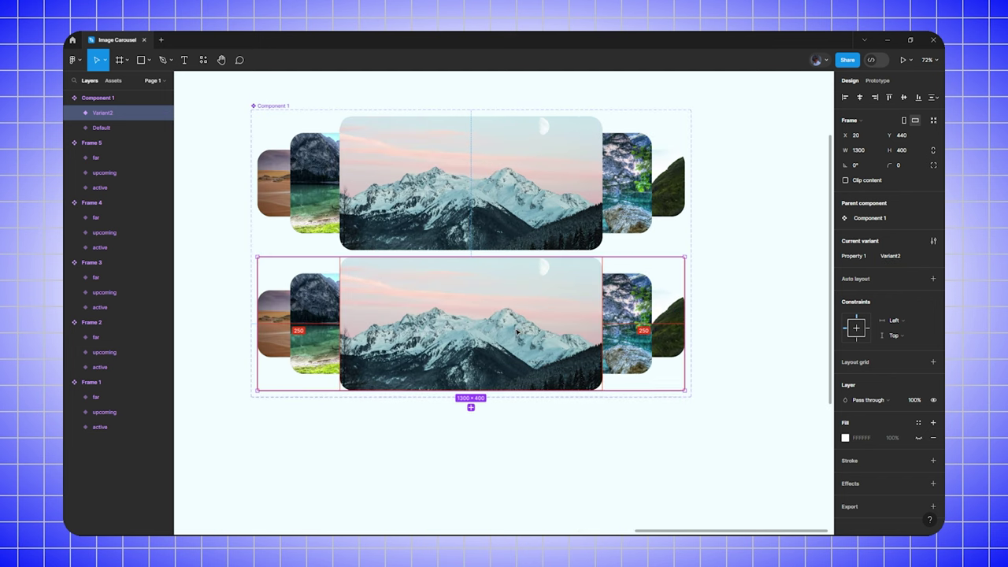
- In the second variant, switch the mountain image to upcoming and move it left to X 100
{"action": "left_click_drag", "start_coordinate": [513, 333], "coordinate": [515, 326]}
{"action": "double_click", "coordinate": [482, 321]}
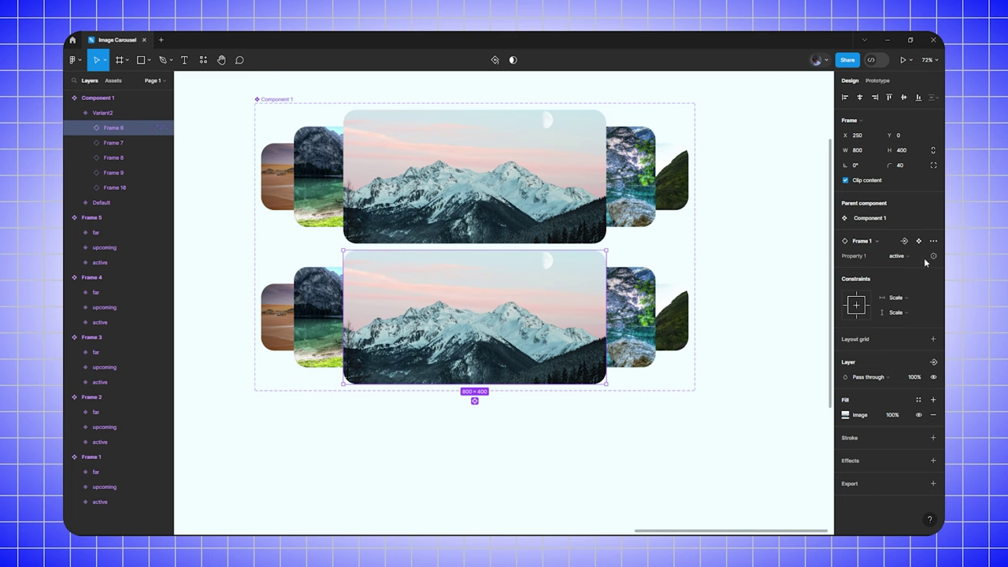
{"action": "left_click", "coordinate": [899, 256]}
{"action": "left_click", "coordinate": [873, 267]}
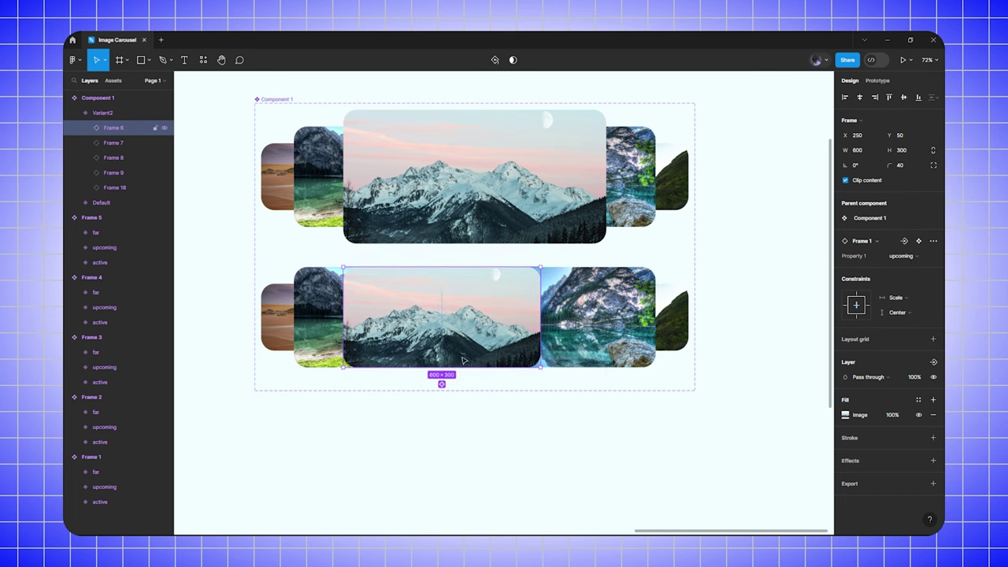
{"action": "left_click_drag", "start_coordinate": [467, 334], "coordinate": [418, 335]}
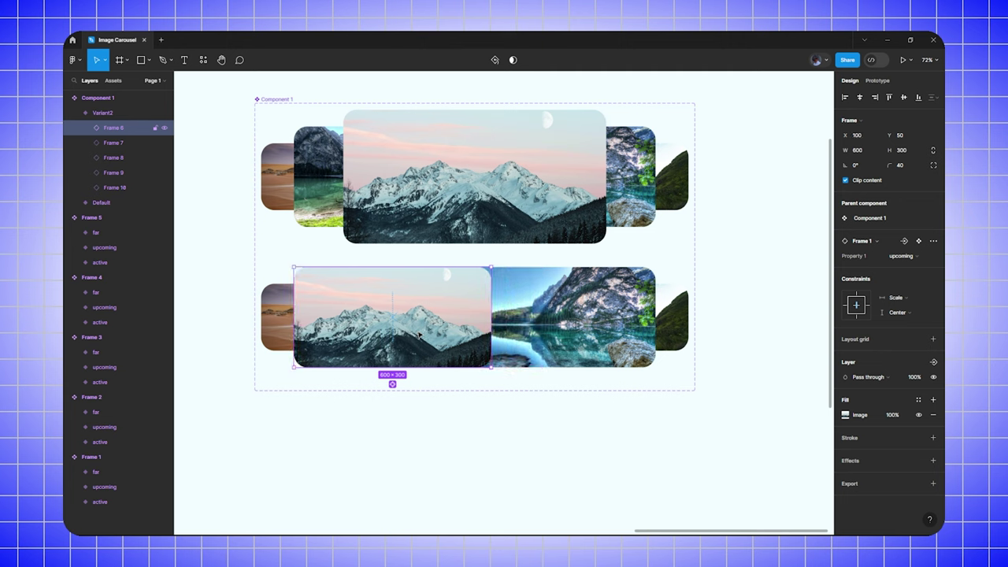
- Bring the blue lake image of the second variant to the front
{"action": "left_click", "coordinate": [556, 323]}
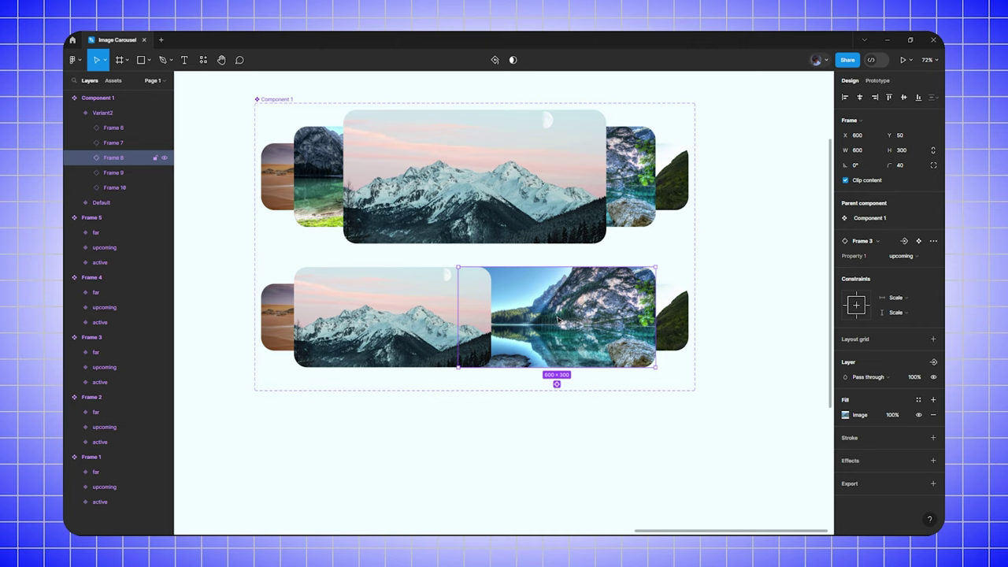
{"action": "right_click", "coordinate": [557, 319]}
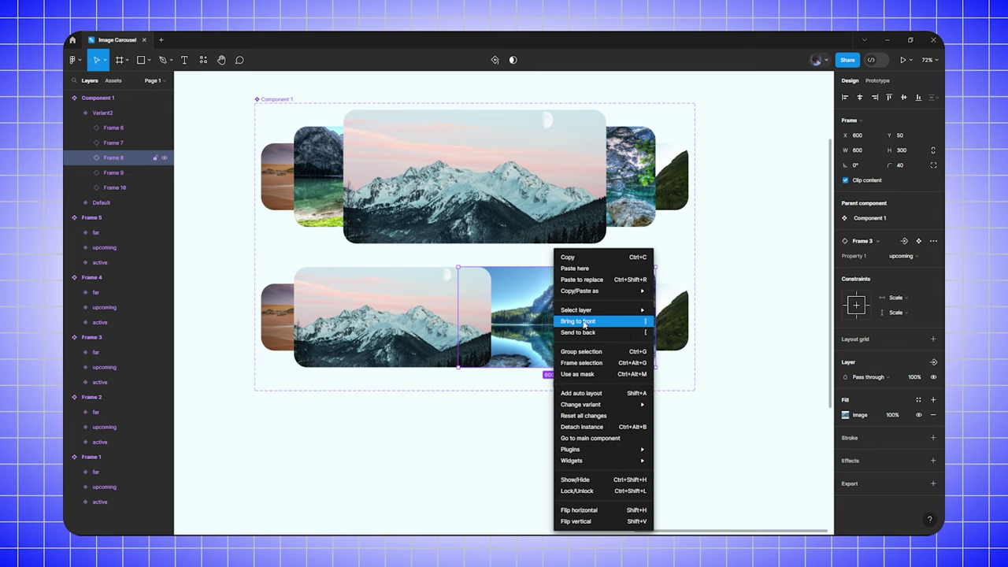
{"action": "left_click", "coordinate": [584, 321]}
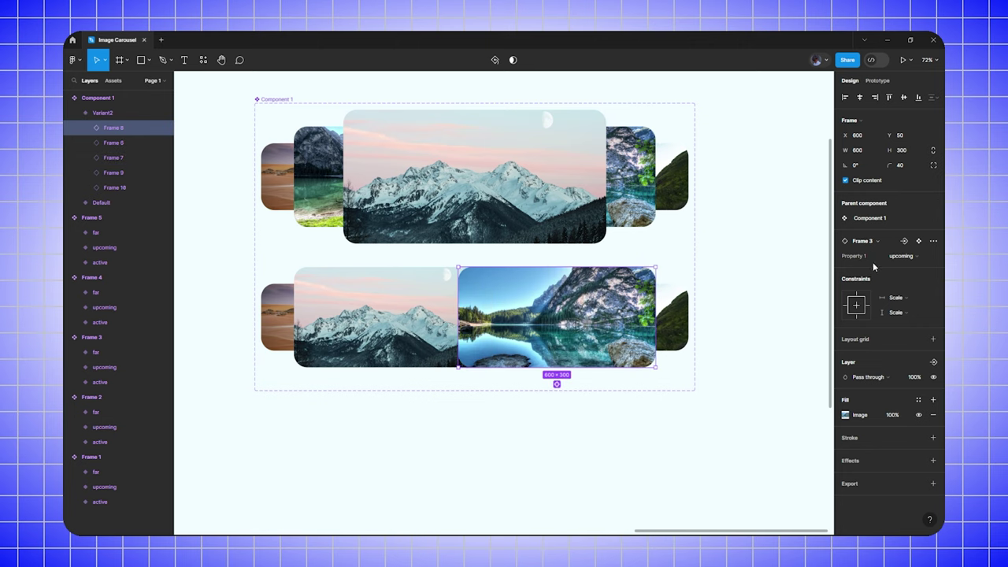
- Switch the blue lake image to active and centre it horizontally and vertically in the second variant
{"action": "left_click", "coordinate": [900, 256]}
{"action": "left_click", "coordinate": [854, 245]}
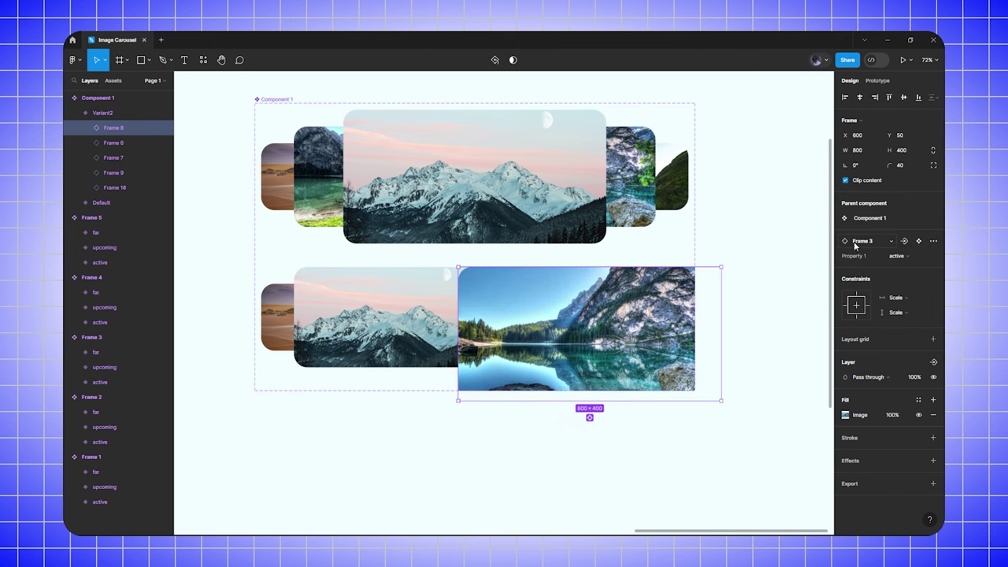
{"action": "left_click", "coordinate": [859, 97]}
{"action": "left_click", "coordinate": [903, 97]}
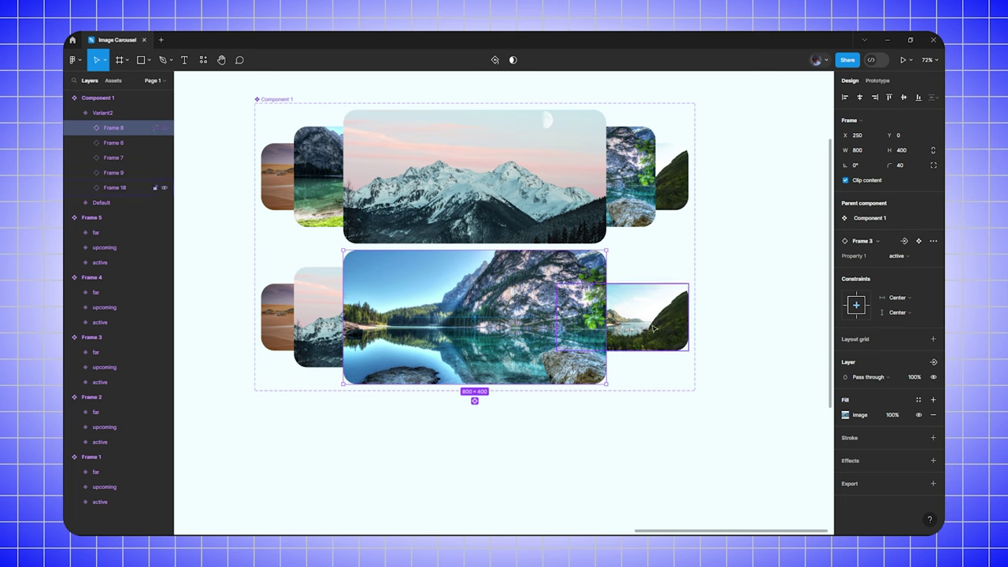
- Switch the second variant's bay image from far to upcoming and centre it vertically
{"action": "left_click", "coordinate": [654, 330]}
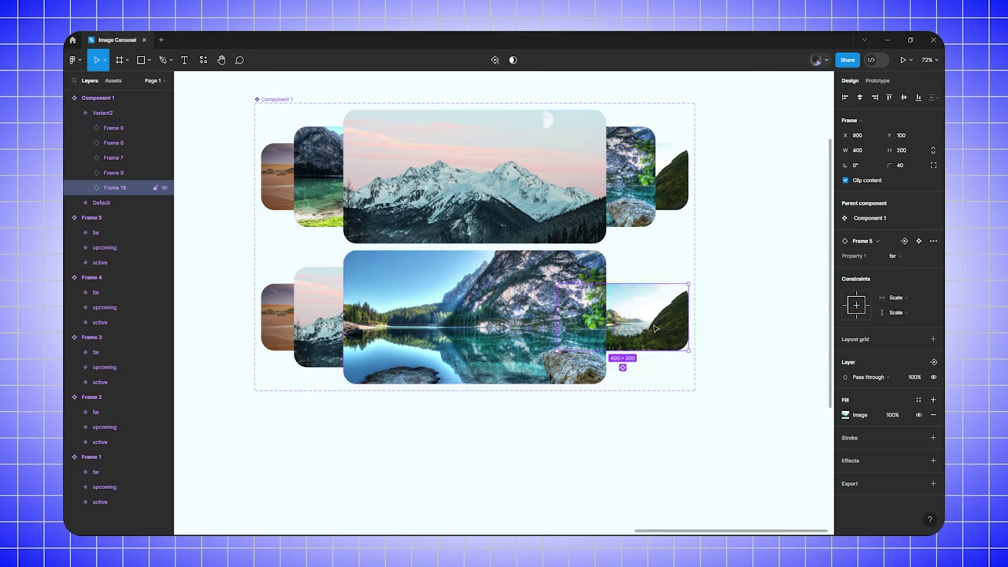
{"action": "left_click", "coordinate": [896, 256]}
{"action": "left_click", "coordinate": [898, 244]}
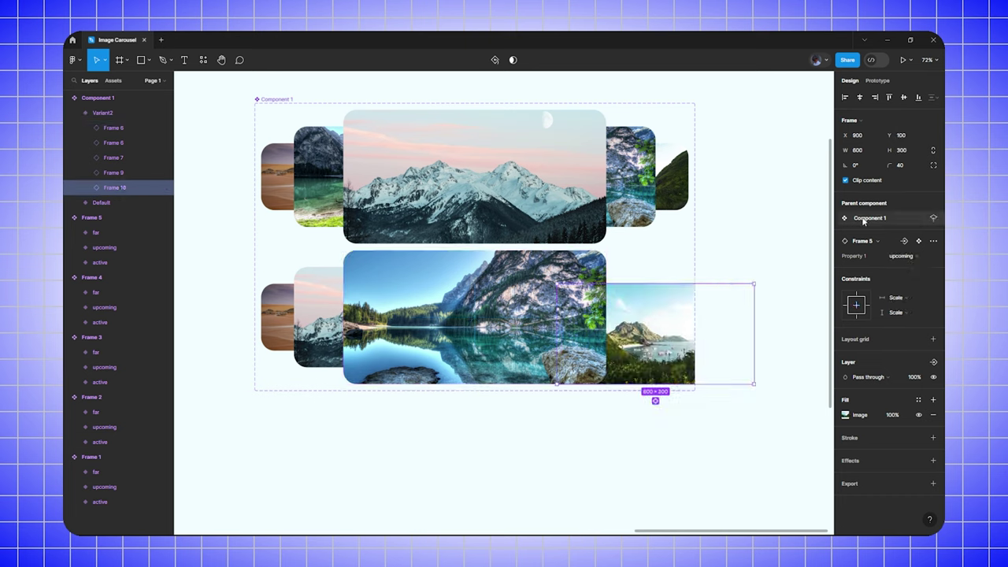
{"action": "left_click", "coordinate": [902, 98]}
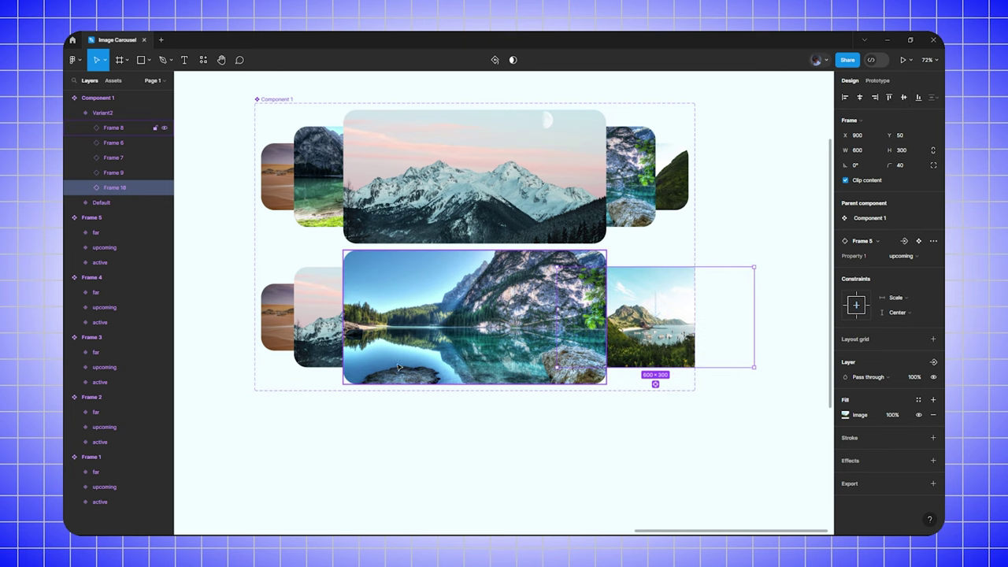
- Move the upcoming bay image left to X 600, so it extends 150 px past the active lake image
{"action": "key", "text": "alt"}
{"action": "key", "text": "shift+Left"}
{"action": "key", "text": "shift+Left"}
{"action": "key", "text": "shift+Left"}
{"action": "key", "text": "shift+Left"}
{"action": "key", "text": "shift+Left"}
{"action": "key", "text": "shift+Left"}
{"action": "key", "text": "shift+Left"}
{"action": "key", "text": "shift+Left"}
{"action": "key", "text": "shift+Left"}
{"action": "key", "text": "shift+Left"}
{"action": "key", "text": "shift+Left"}
{"action": "key", "text": "shift+Left"}
{"action": "key", "text": "shift+Left"}
{"action": "key", "text": "shift+Left"}
{"action": "key", "text": "shift+Left"}
{"action": "key", "text": "shift+Left"}
{"action": "key", "text": "shift+Left"}
{"action": "key", "text": "shift+Left"}
{"action": "key", "text": "shift+Left"}
{"action": "key", "text": "shift+Left"}
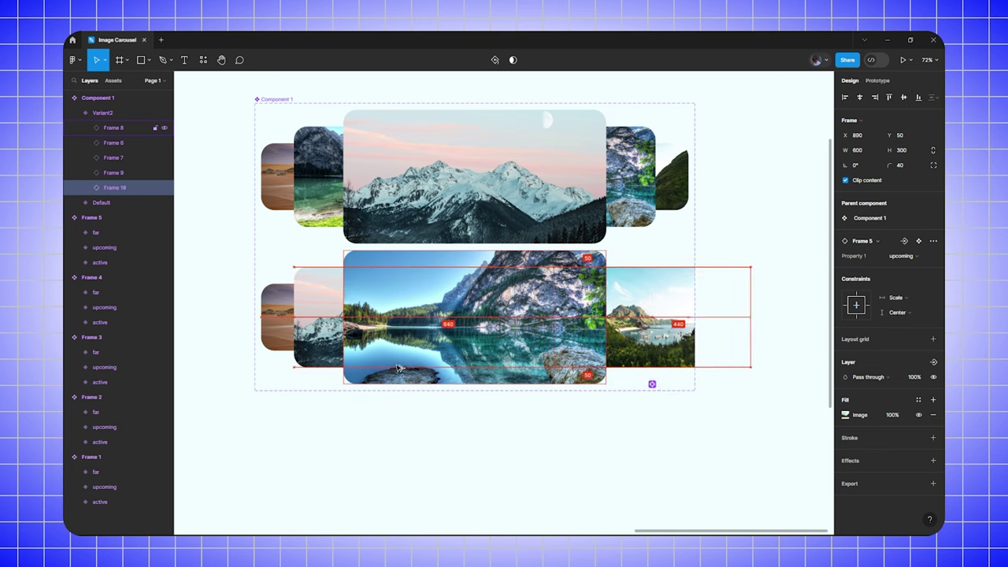
{"action": "key", "text": "shift+Left"}
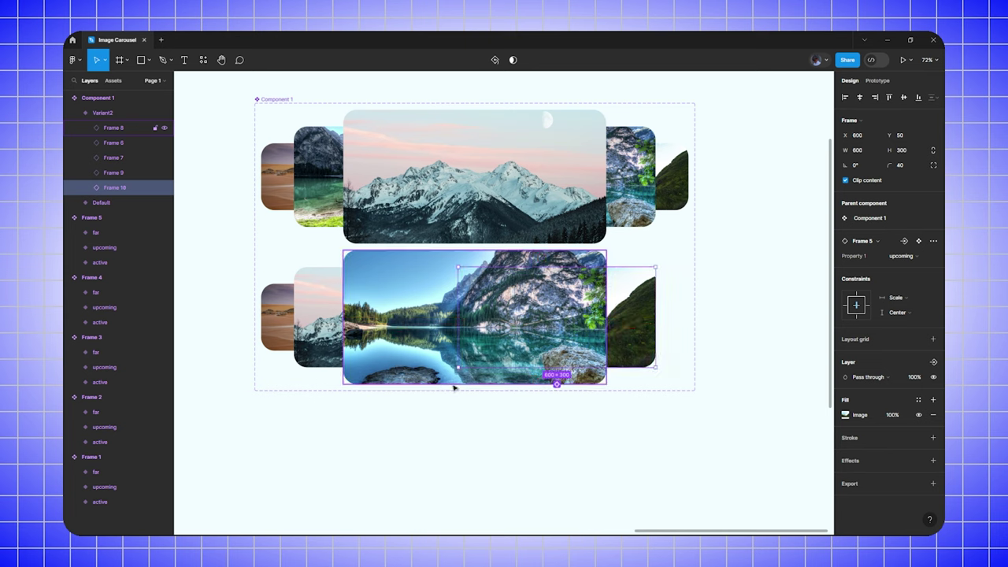
- Move the second variant's far beach image right to X 900 and send it to the back, behind the bay image
{"action": "left_click", "coordinate": [277, 319]}
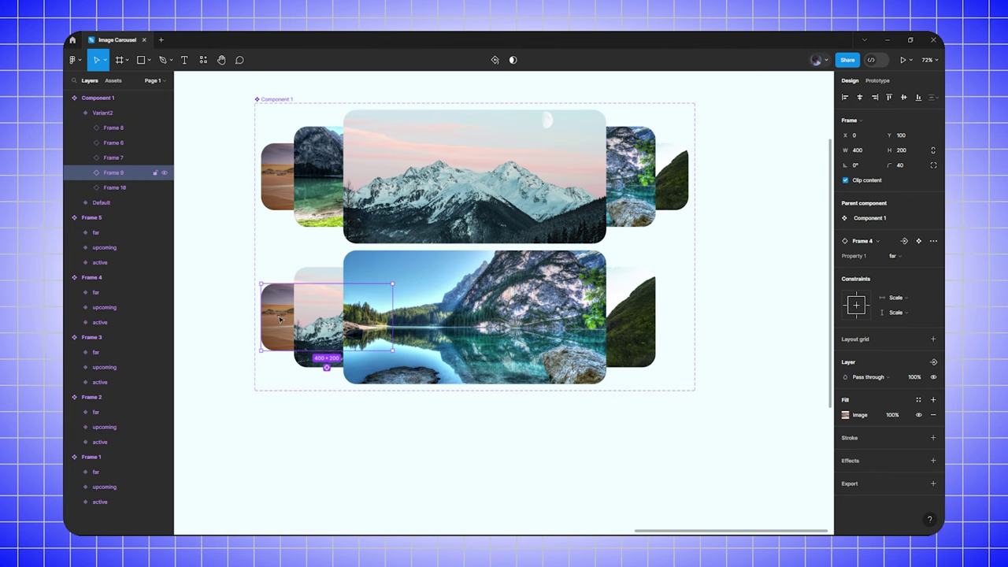
{"action": "key", "text": "shift+Right"}
{"action": "key", "text": "shift+Right"}
{"action": "key", "text": "shift+Right"}
{"action": "key", "text": "shift+Right"}
{"action": "key", "text": "shift+Right"}
{"action": "key", "text": "shift+Right"}
{"action": "key", "text": "shift+Right"}
{"action": "key", "text": "shift+Right"}
{"action": "key", "text": "shift+Right"}
{"action": "key", "text": "shift+Right"}
{"action": "key", "text": "shift+Right"}
{"action": "key", "text": "shift+Right"}
{"action": "key", "text": "shift+Right"}
{"action": "key", "text": "shift+Right"}
{"action": "key", "text": "shift+Right"}
{"action": "key", "text": "shift+Right"}
{"action": "key", "text": "shift+Right"}
{"action": "key", "text": "shift+Right"}
{"action": "key", "text": "shift+Right"}
{"action": "key", "text": "shift+Right"}
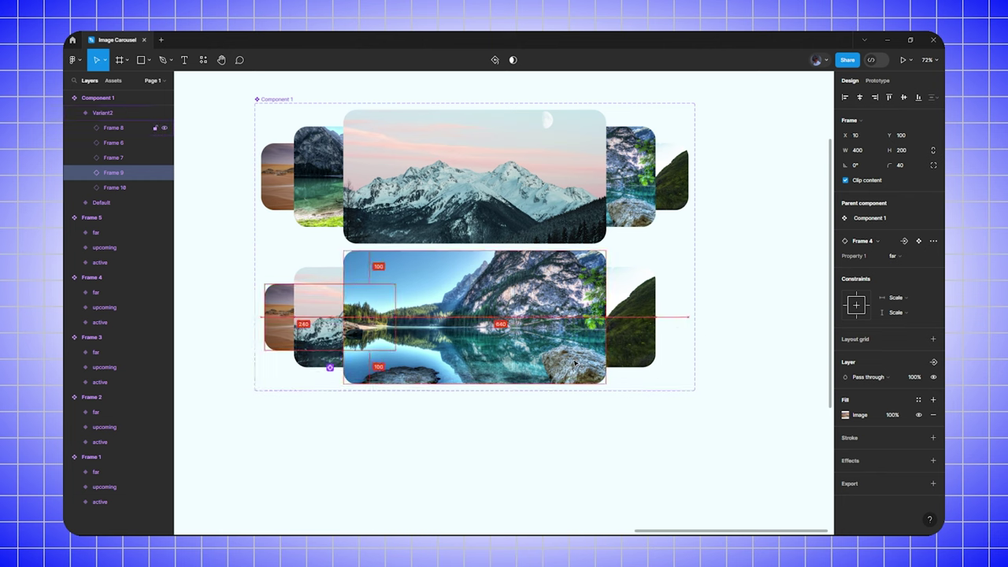
{"action": "key", "text": "shift+Right"}
{"action": "key", "text": "shift+Right"}
{"action": "key", "text": "shift+Right"}
{"action": "key", "text": "shift+Right"}
{"action": "key", "text": "shift+Right"}
{"action": "key", "text": "shift+Right"}
{"action": "key", "text": "shift+Right"}
{"action": "key", "text": "shift+Right"}
{"action": "key", "text": "shift+Right"}
{"action": "key", "text": "shift+Right"}
{"action": "key", "text": "shift+Right"}
{"action": "key", "text": "shift+Right"}
{"action": "key", "text": "shift+Right"}
{"action": "key", "text": "shift+Right"}
{"action": "key", "text": "shift+Right"}
{"action": "key", "text": "shift+Right"}
{"action": "key", "text": "shift+Right"}
{"action": "key", "text": "shift+Right"}
{"action": "key", "text": "shift+Right"}
{"action": "key", "text": "shift+Right"}
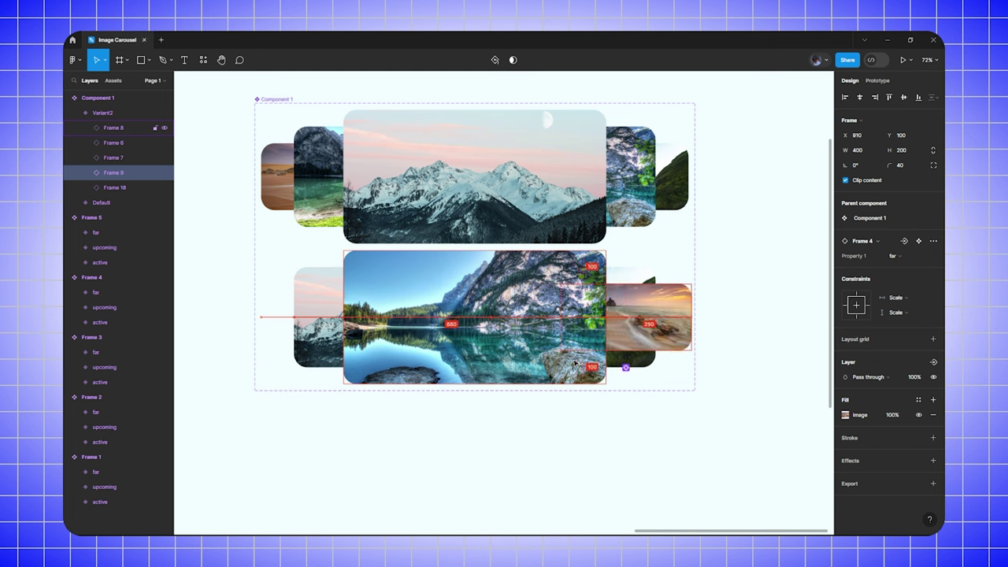
{"action": "right_click", "coordinate": [653, 319]}
{"action": "left_click", "coordinate": [669, 330]}
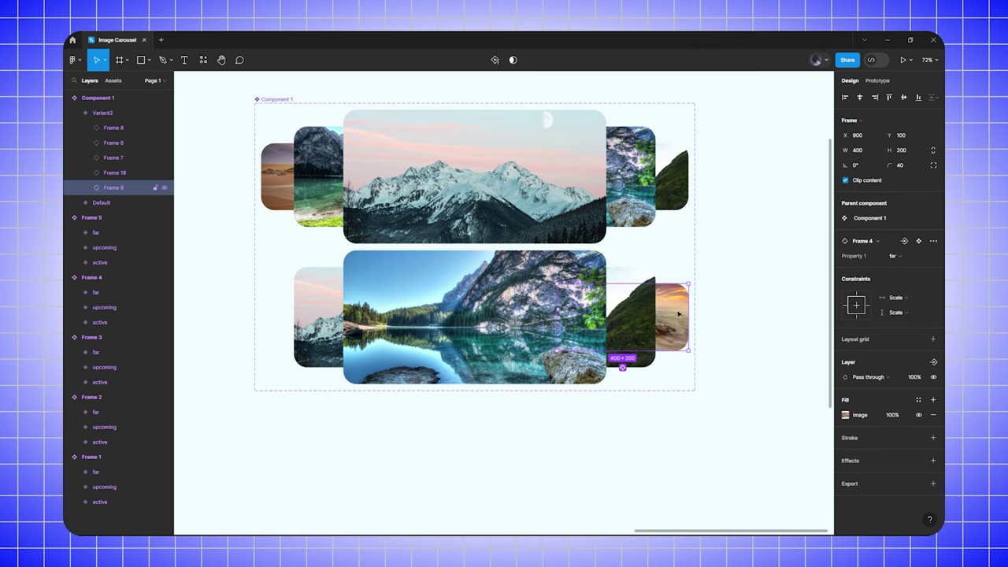
- Hide and show the lake and mountain layers in the second variant to locate the covered meadow image
{"action": "left_click", "coordinate": [331, 308]}
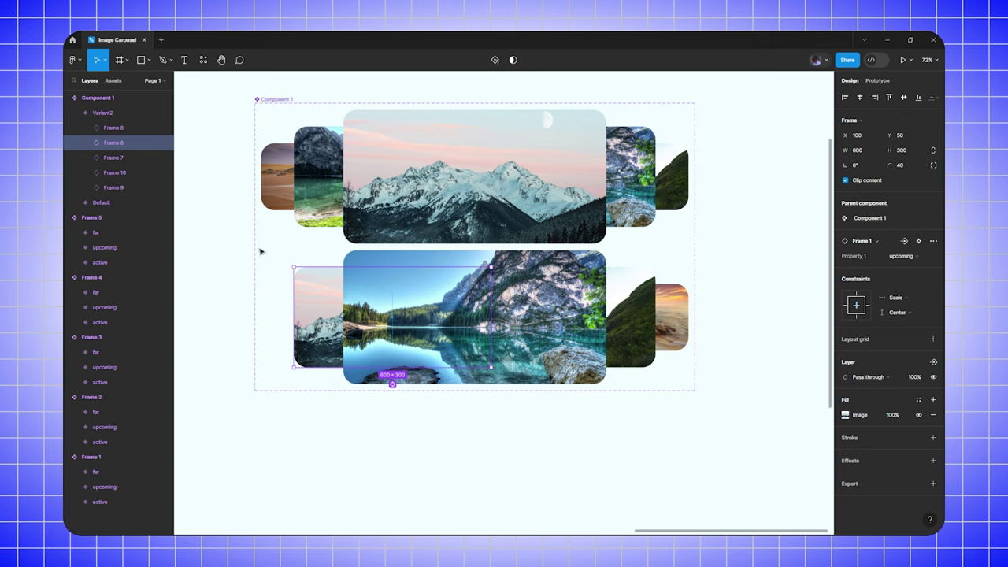
{"action": "left_click", "coordinate": [141, 128]}
{"action": "left_click", "coordinate": [162, 128]}
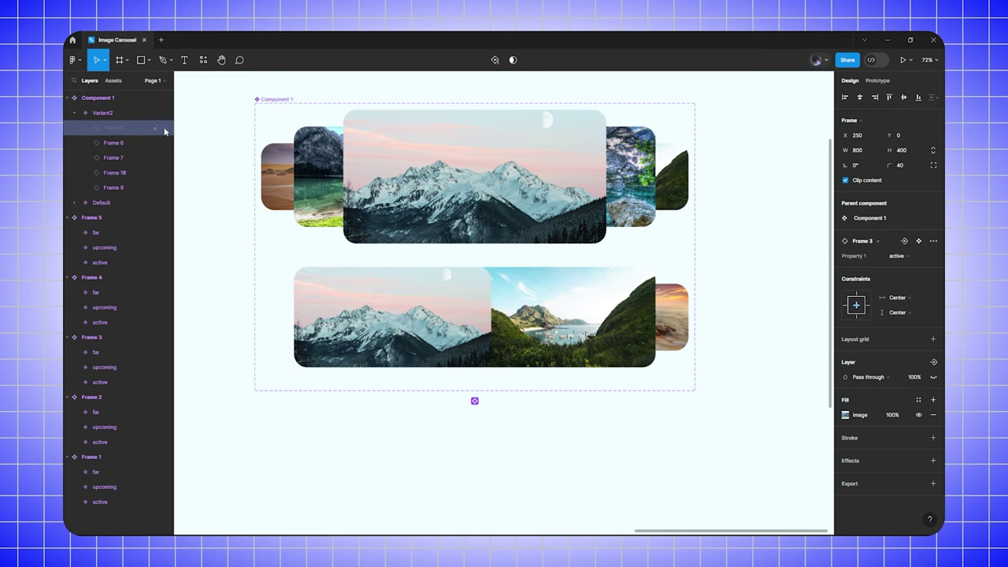
{"action": "left_click", "coordinate": [163, 130]}
{"action": "left_click", "coordinate": [139, 144]}
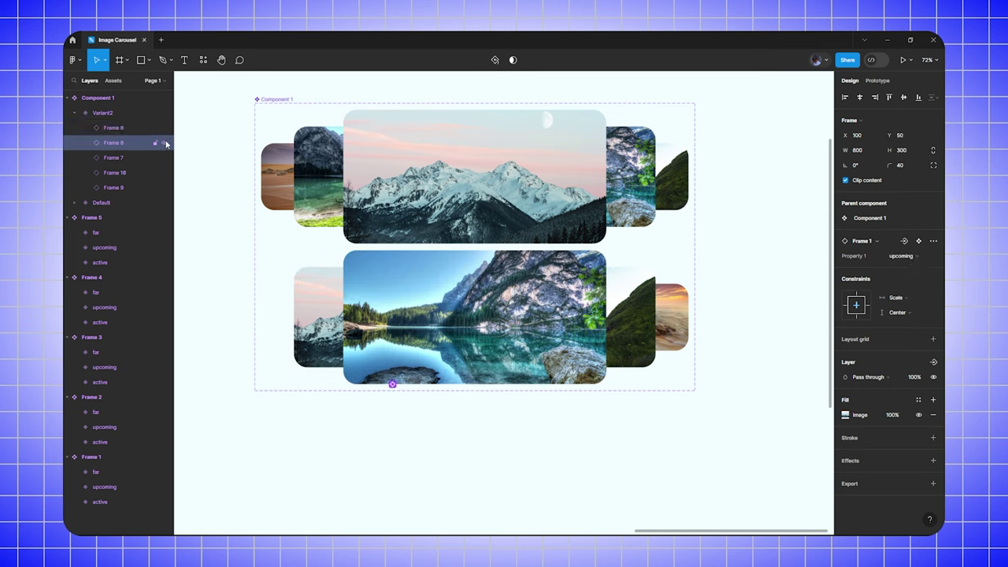
{"action": "left_click", "coordinate": [163, 143]}
{"action": "left_click", "coordinate": [163, 143]}
- Move the second variant's covered meadow image left to X 0, out from behind the mountain image
{"action": "left_click", "coordinate": [145, 158]}
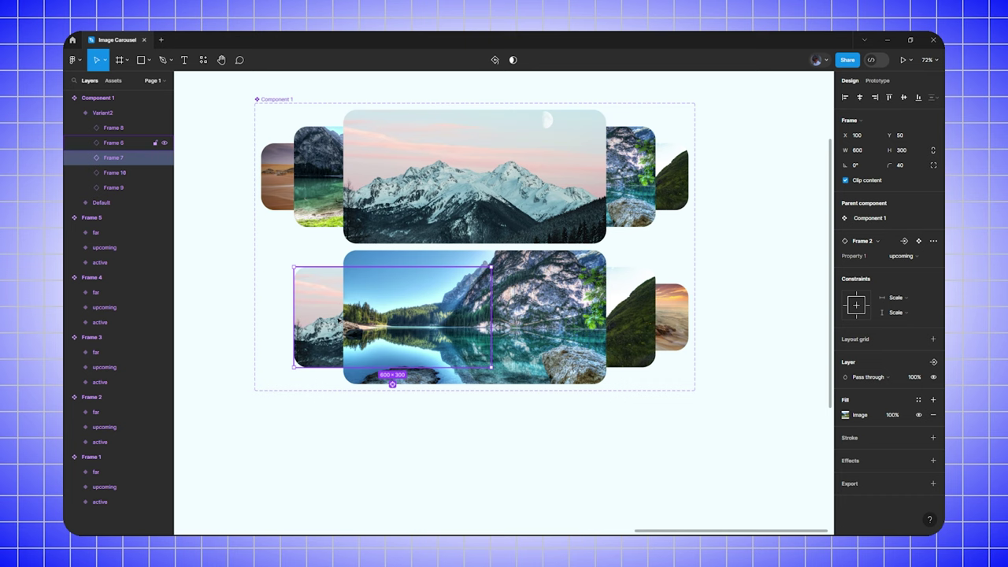
{"action": "key", "text": "shift+Left"}
{"action": "key", "text": "shift+Left"}
{"action": "key", "text": "shift+Left"}
{"action": "key", "text": "shift+Left"}
{"action": "key", "text": "shift+Left"}
{"action": "key", "text": "shift+Left"}
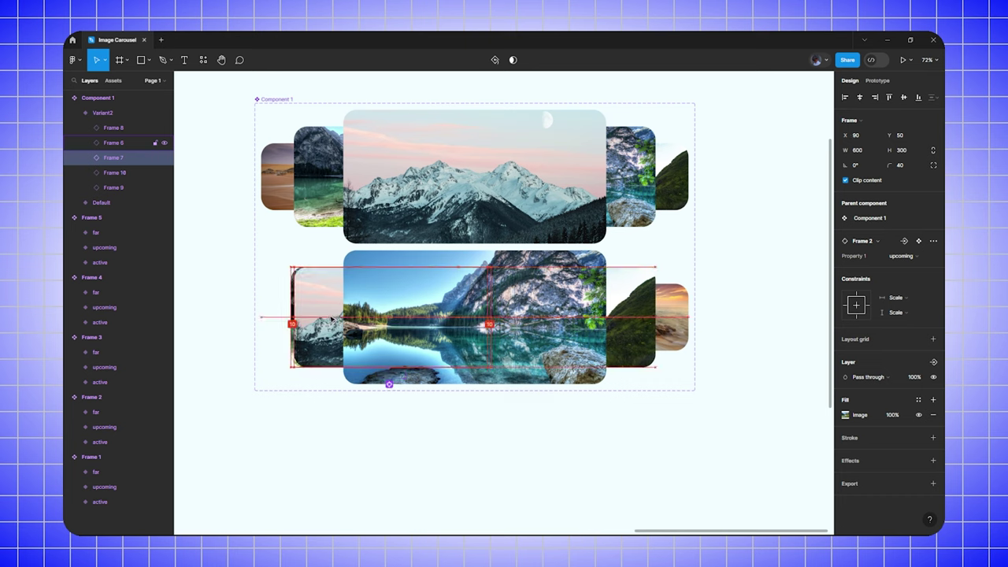
{"action": "key", "text": "shift+Left"}
{"action": "key", "text": "shift+Left"}
{"action": "key", "text": "shift+Left"}
{"action": "key", "text": "shift+Left"}
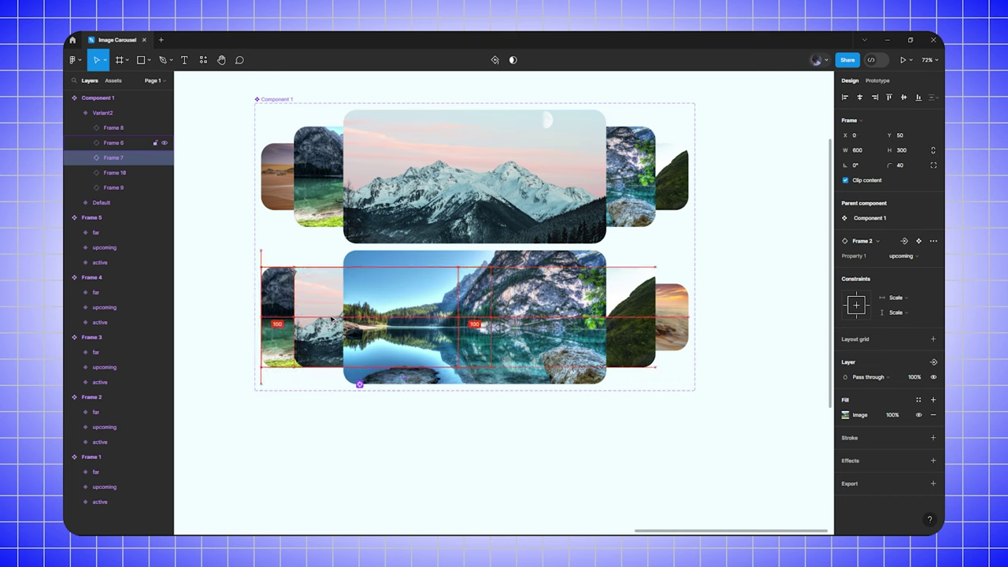
- Switch the meadow image to far and centre it vertically in the second variant
{"action": "left_click", "coordinate": [903, 257]}
{"action": "left_click", "coordinate": [858, 270]}
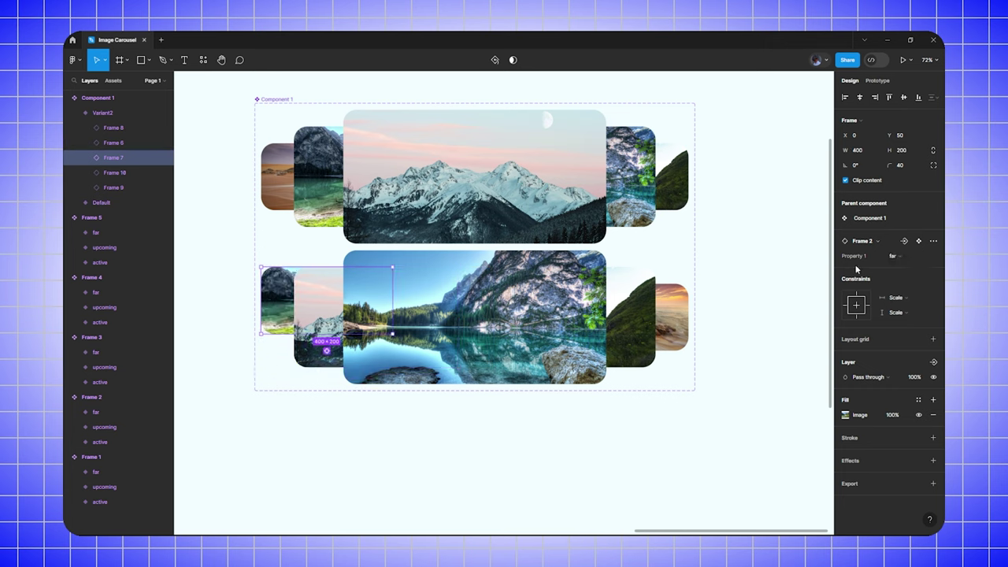
{"action": "left_click", "coordinate": [903, 96]}
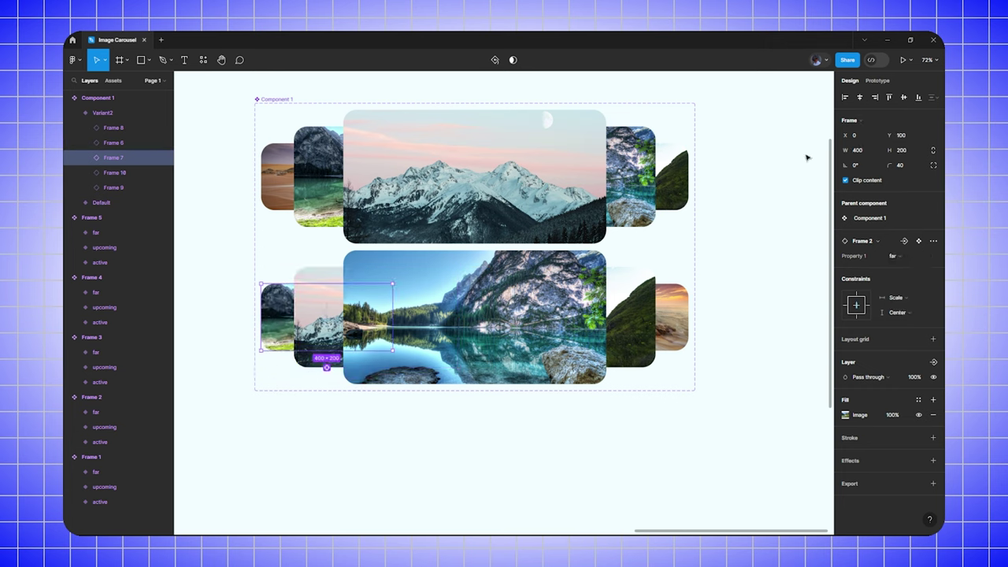
{"action": "left_click", "coordinate": [309, 400]}
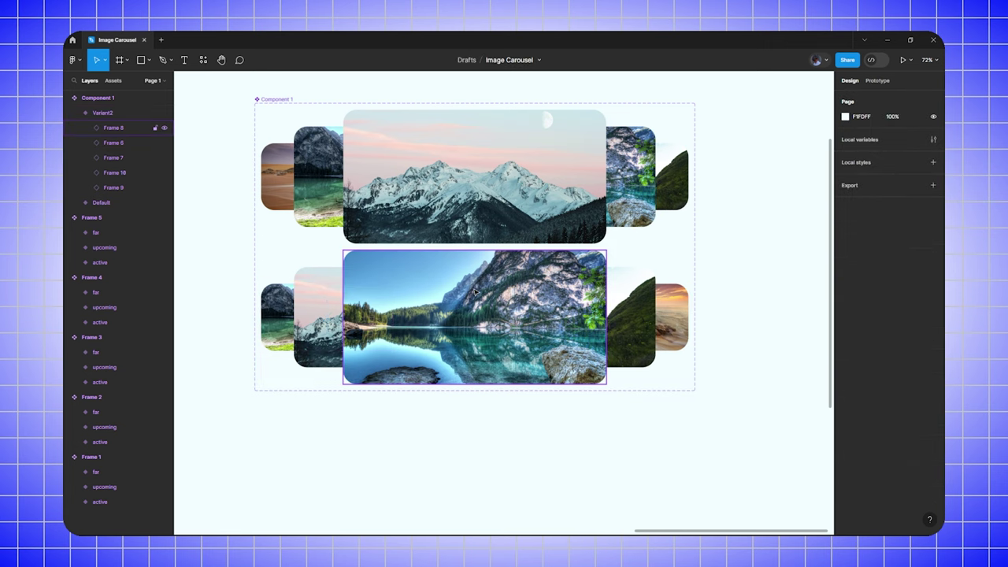
- Add a third variant below the second and switch its central lake image to upcoming
{"action": "scroll", "coordinate": [476, 291], "scroll_direction": "down", "scroll_amount": 2}
{"action": "scroll", "coordinate": [485, 283], "scroll_direction": "down", "scroll_amount": 2}
{"action": "left_click", "coordinate": [498, 268]}
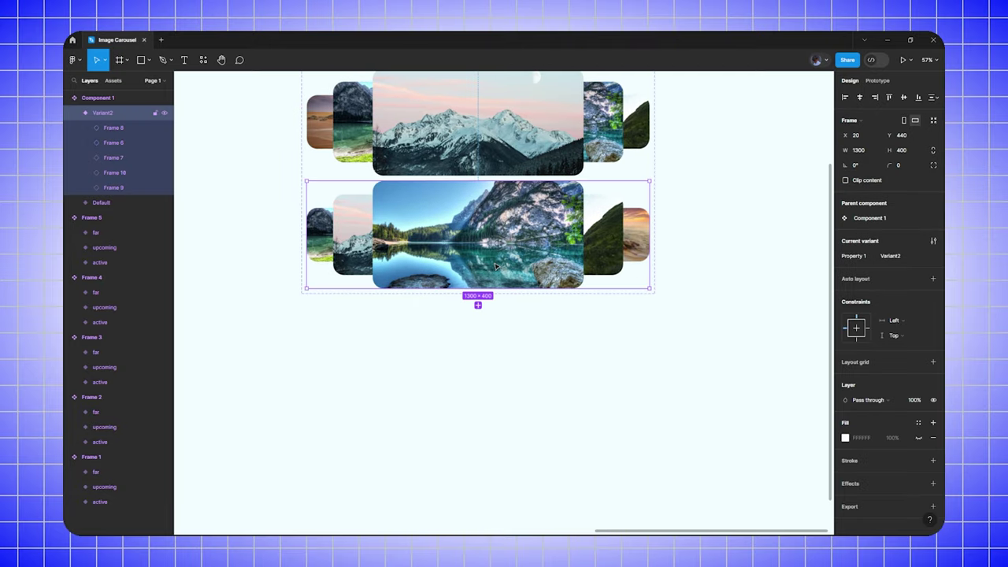
{"action": "left_click", "coordinate": [478, 306]}
{"action": "double_click", "coordinate": [478, 347]}
{"action": "left_click", "coordinate": [895, 256]}
- Switch the third variant's bay image to active and its beach image to upcoming
{"action": "left_click", "coordinate": [603, 347]}
{"action": "left_click", "coordinate": [635, 348]}
{"action": "left_click", "coordinate": [894, 256]}
- Move the third variant's meadow image to the far right behind the others, and centre its far mountain image vertically
{"action": "left_click", "coordinate": [328, 357]}
{"action": "left_click_drag", "start_coordinate": [328, 357], "coordinate": [565, 357]}
{"action": "key", "text": "["}
{"action": "left_click", "coordinate": [351, 354]}
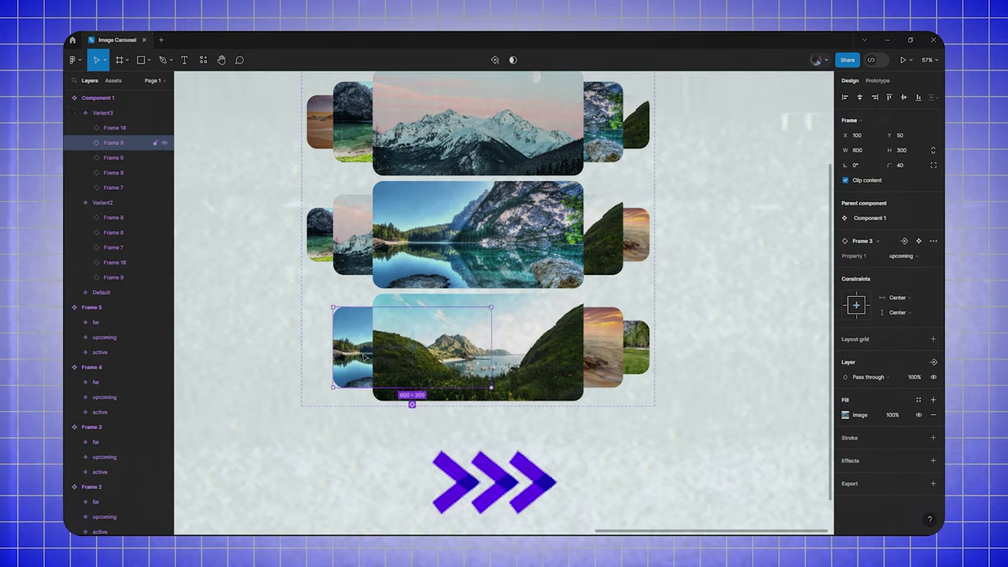
{"action": "left_click", "coordinate": [134, 157]}
{"action": "left_click", "coordinate": [903, 98]}
- Add a fourth variant, switch its bay image to upcoming and move it left to the upcoming position
{"action": "left_click", "coordinate": [478, 407]}
{"action": "scroll", "coordinate": [478, 354], "scroll_direction": "down", "scroll_amount": 1}
{"action": "double_click", "coordinate": [507, 415]}
{"action": "left_click", "coordinate": [895, 255]}
{"action": "left_click", "coordinate": [891, 269]}
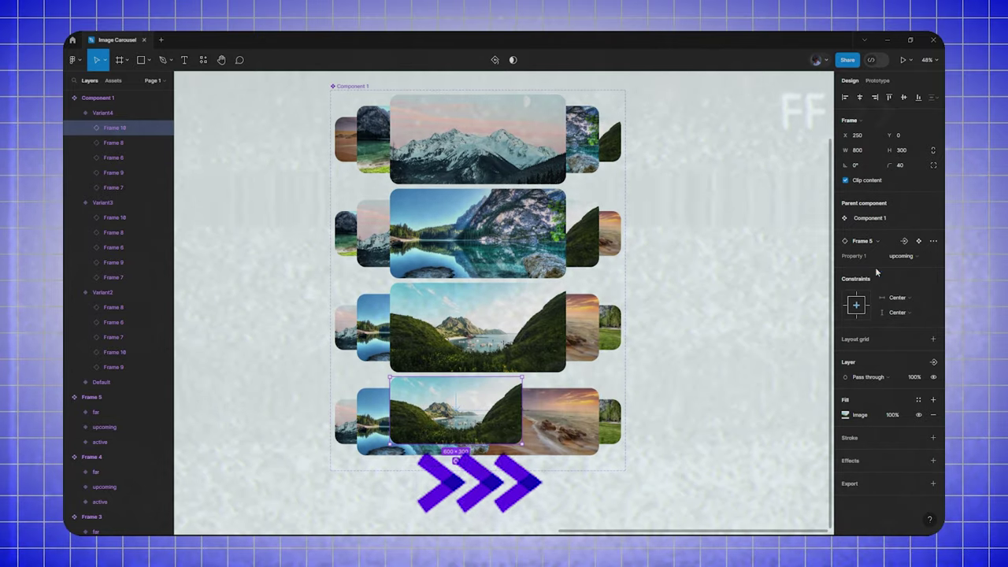
{"action": "left_click_drag", "start_coordinate": [455, 421], "coordinate": [423, 421]}
- Bring the fourth variant's beach image to the front, switch it to active and move it to the centre
{"action": "left_click", "coordinate": [581, 421]}
{"action": "key", "text": "]"}
{"action": "left_click", "coordinate": [897, 256]}
{"action": "left_click", "coordinate": [893, 243]}
{"action": "left_click_drag", "start_coordinate": [554, 422], "coordinate": [478, 421]}
- Move the fourth variant's meadow and mountain images to the right upcoming and far positions, and switch the lake image to far
{"action": "left_click_drag", "start_coordinate": [596, 421], "coordinate": [546, 421]}
{"action": "left_click_drag", "start_coordinate": [344, 421], "coordinate": [542, 421]}
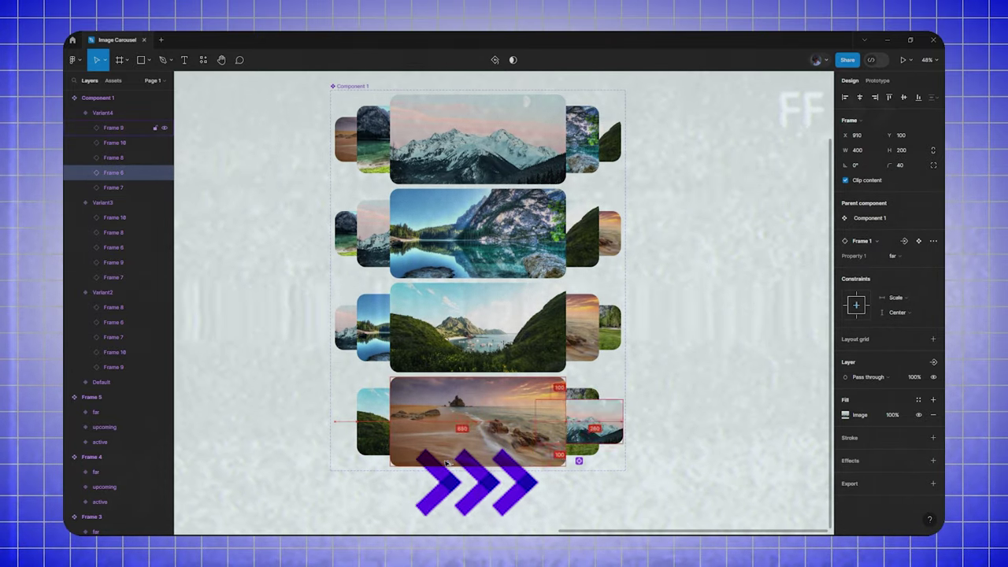
{"action": "left_click", "coordinate": [114, 157]}
{"action": "left_click", "coordinate": [894, 255]}
- Add a fifth variant, moving its beach image left as upcoming and its meadow image to the centre as active
{"action": "left_click", "coordinate": [478, 470]}
{"action": "scroll", "coordinate": [504, 425], "scroll_direction": "down", "scroll_amount": 2}
{"action": "double_click", "coordinate": [460, 393]}
{"action": "left_click", "coordinate": [894, 256]}
{"action": "left_click_drag", "start_coordinate": [460, 400], "coordinate": [430, 400]}
{"action": "left_click_drag", "start_coordinate": [554, 400], "coordinate": [480, 400]}
- Switch the fifth variant's mountain image to upcoming beside the meadow image, and move the lake image to the far right
{"action": "left_click", "coordinate": [599, 398]}
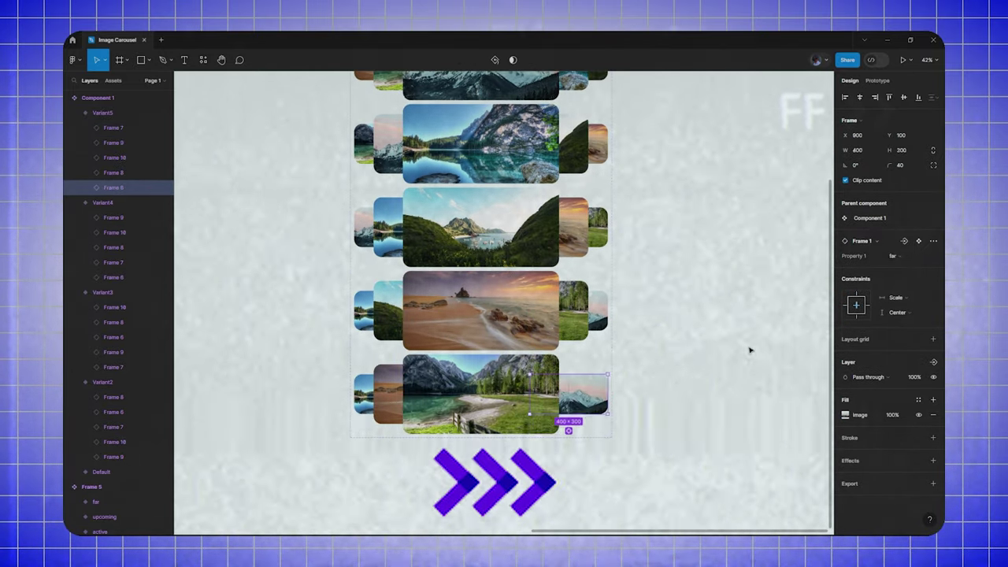
{"action": "left_click", "coordinate": [903, 256]}
{"action": "left_click", "coordinate": [894, 243]}
{"action": "left_click_drag", "start_coordinate": [587, 397], "coordinate": [548, 397]}
{"action": "mouse_move", "coordinate": [364, 397]}
{"action": "left_mouse_down"}
{"action": "mouse_move", "coordinate": [520, 398]}
{"action": "mouse_move", "coordinate": [364, 400]}
{"action": "left_mouse_up"}
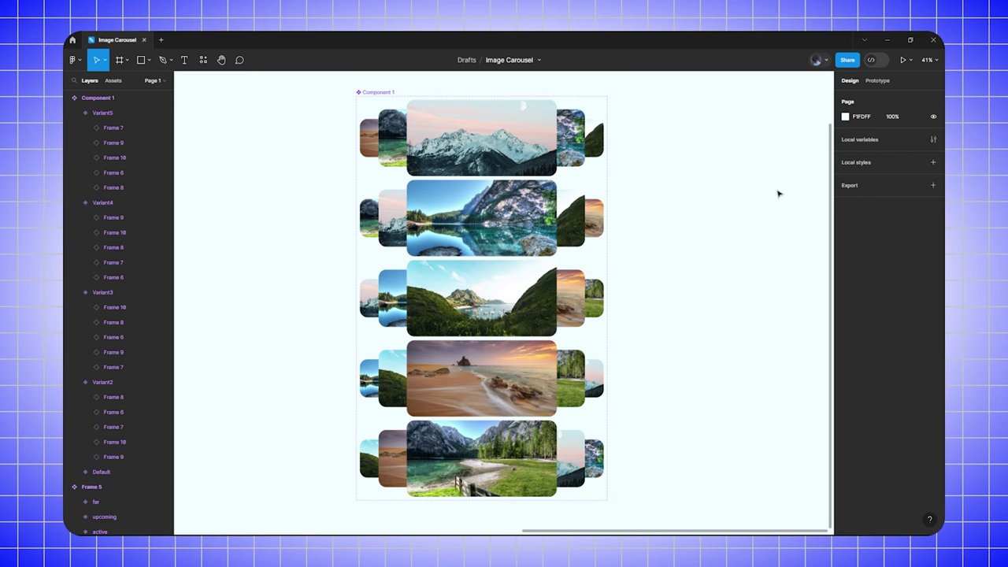
- Link the Default variant to Variant2 with an On drag interaction using Smart animate, ease out, 400 ms
{"action": "left_click", "coordinate": [875, 81]}
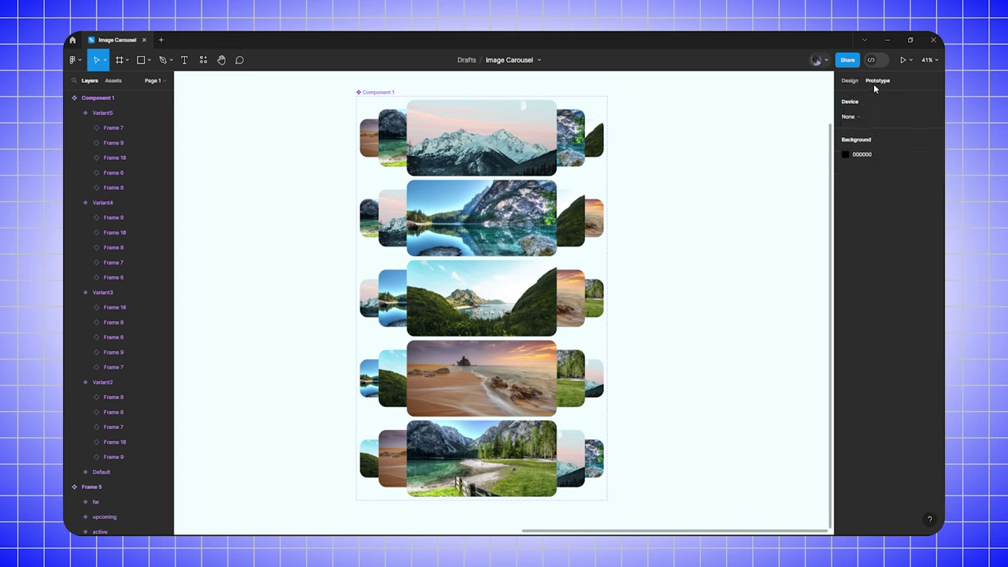
{"action": "left_click", "coordinate": [500, 136]}
{"action": "left_click_drag", "start_coordinate": [482, 176], "coordinate": [484, 205]}
{"action": "left_click", "coordinate": [452, 203]}
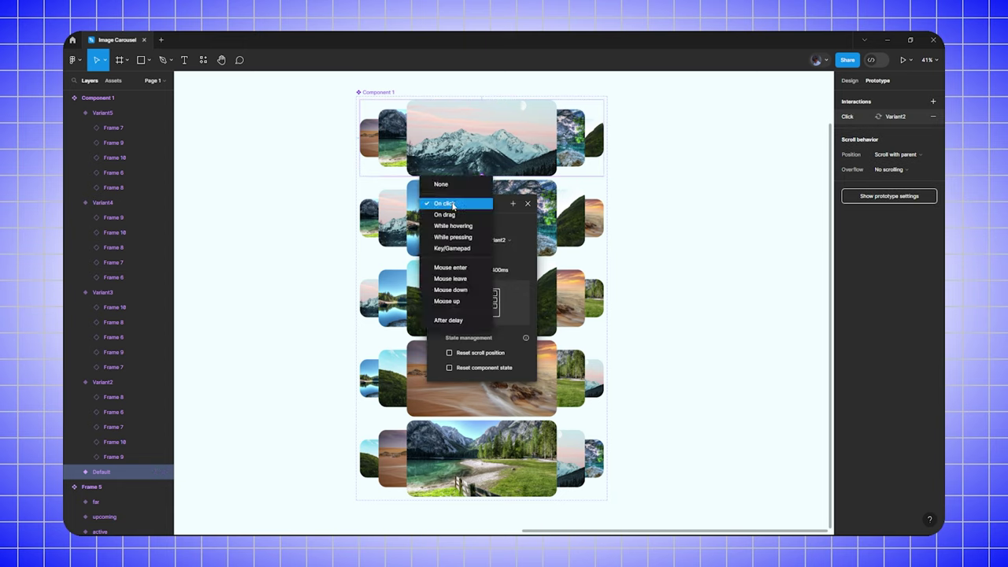
{"action": "left_click", "coordinate": [450, 218]}
{"action": "left_click", "coordinate": [466, 261]}
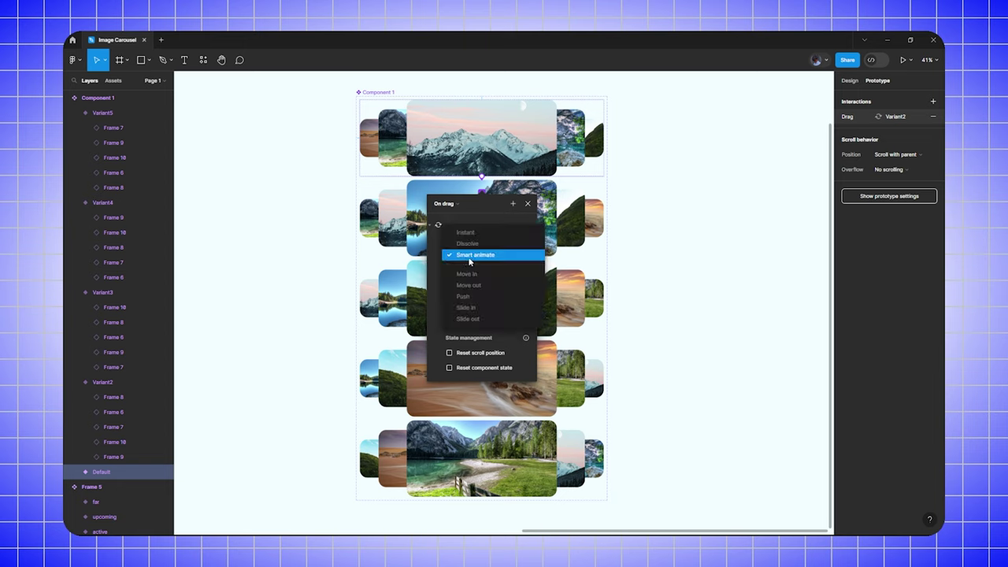
{"action": "left_click", "coordinate": [471, 263]}
{"action": "left_click", "coordinate": [502, 271]}
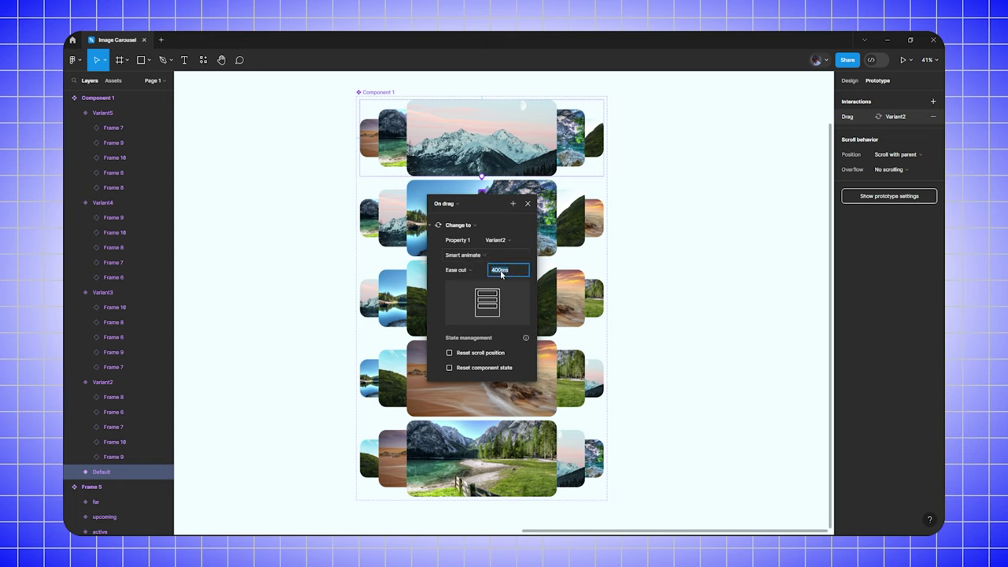
{"action": "left_click", "coordinate": [527, 203]}
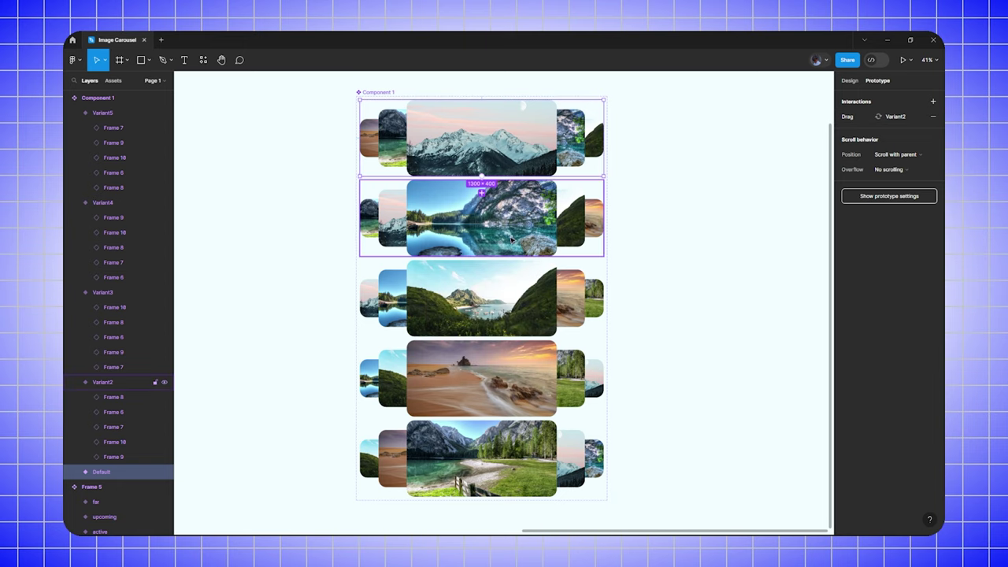
- Link Variant2 to Variant3 with an On drag interaction
{"action": "left_click", "coordinate": [482, 224]}
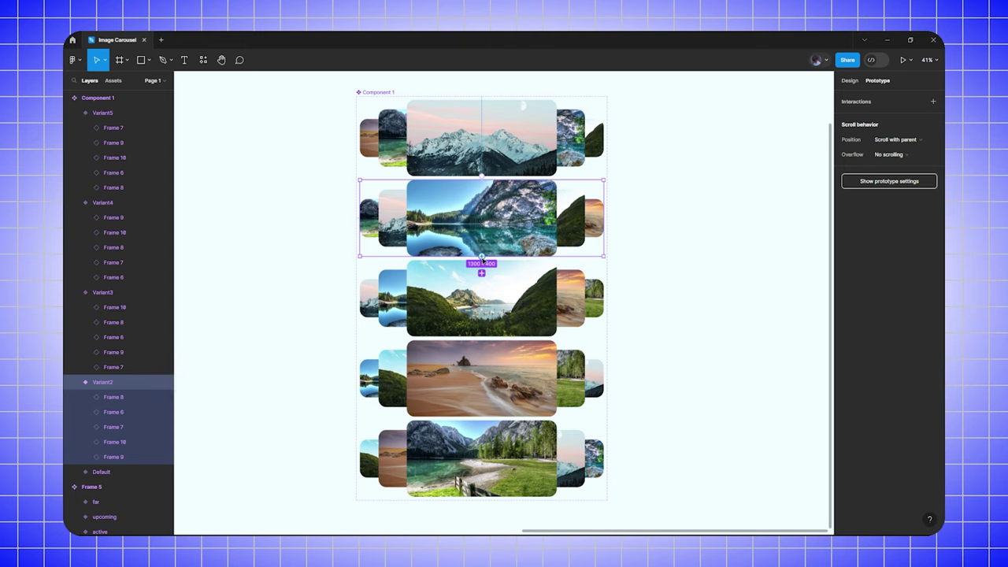
{"action": "left_click_drag", "start_coordinate": [481, 273], "coordinate": [482, 285]}
{"action": "left_click", "coordinate": [461, 289]}
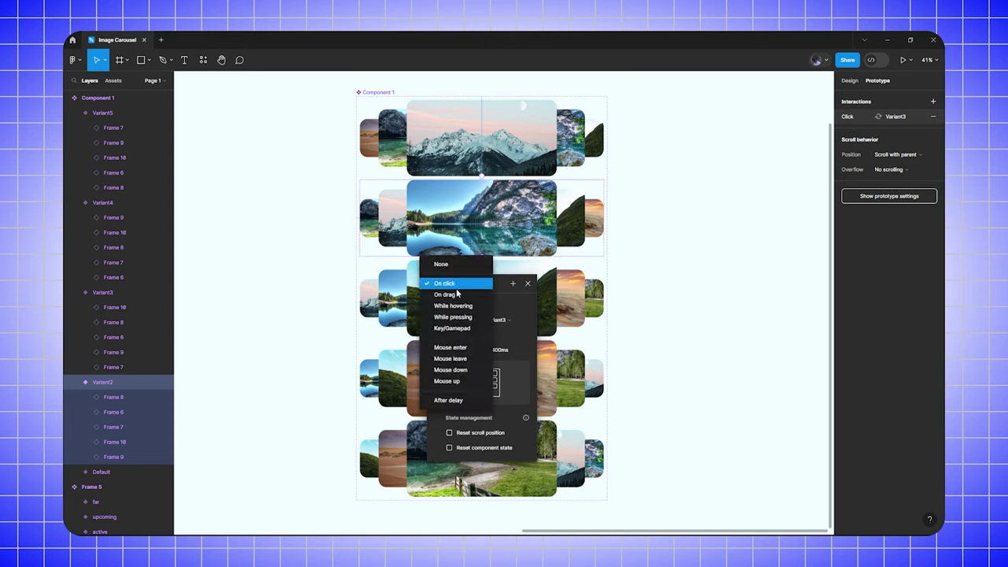
{"action": "left_click", "coordinate": [446, 294]}
{"action": "left_click", "coordinate": [527, 283]}
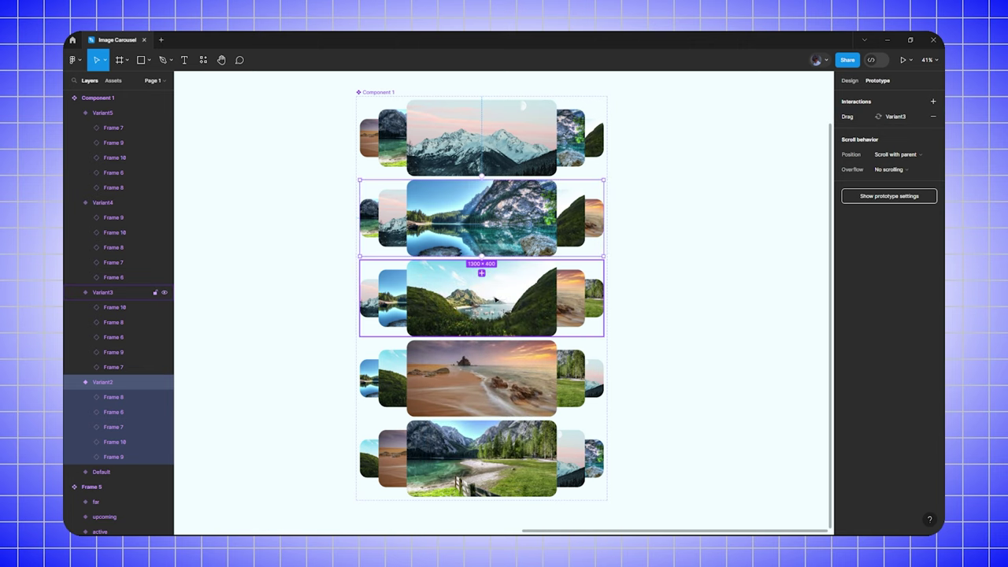
- Link Variant3 to Variant4 with an On drag interaction
{"action": "left_click", "coordinate": [494, 297]}
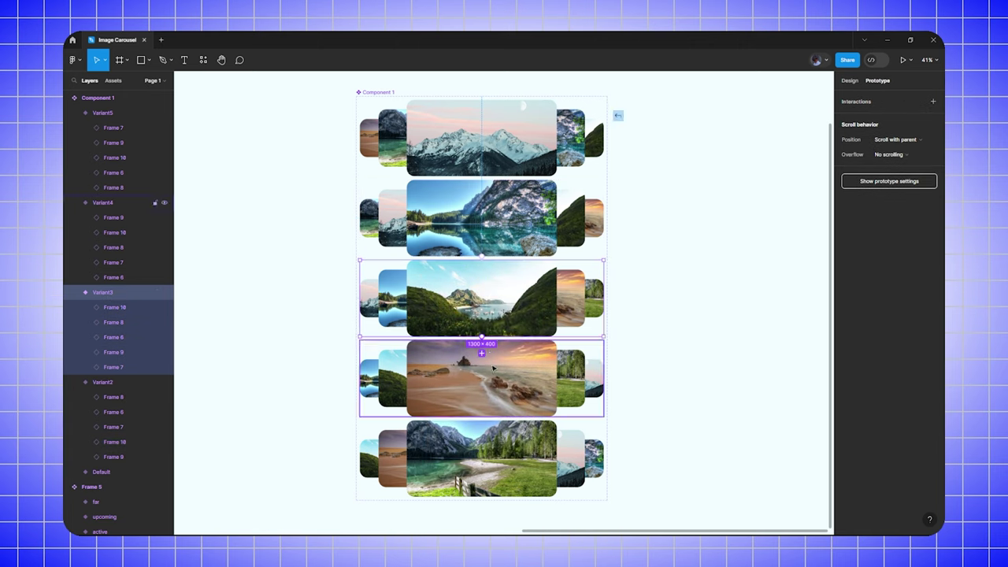
{"action": "left_click_drag", "start_coordinate": [493, 372], "coordinate": [493, 374]}
{"action": "left_click", "coordinate": [455, 364]}
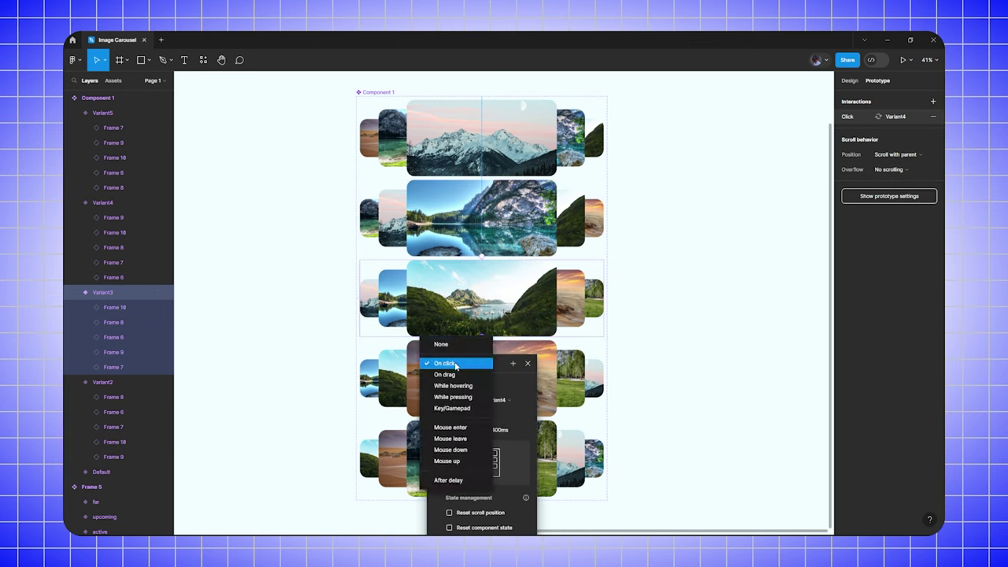
{"action": "left_click", "coordinate": [459, 374]}
{"action": "left_click", "coordinate": [527, 363]}
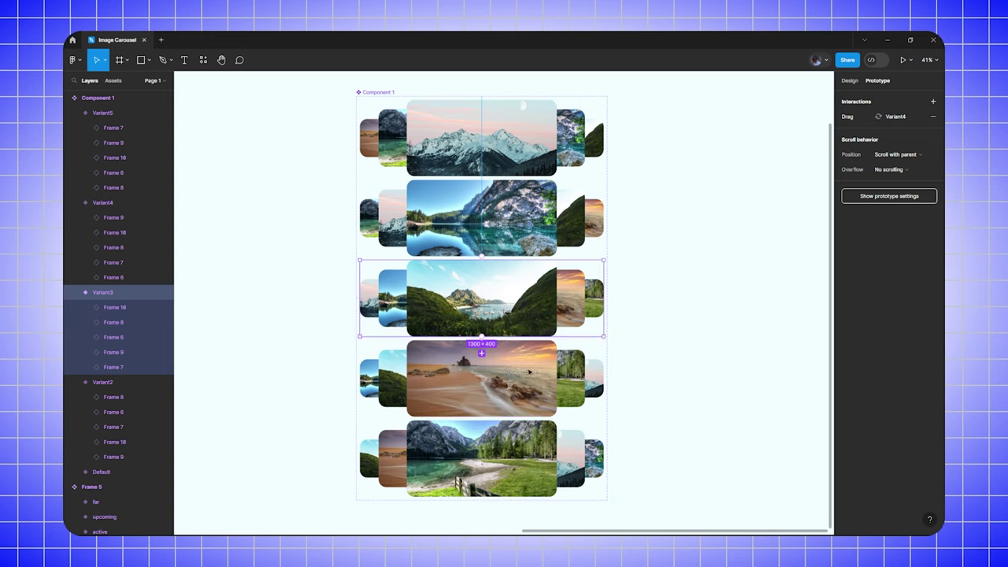
- Link Variant4 to Variant5 with an On drag interaction
{"action": "left_click", "coordinate": [494, 376]}
{"action": "left_click_drag", "start_coordinate": [482, 418], "coordinate": [488, 458]}
{"action": "left_click", "coordinate": [445, 443]}
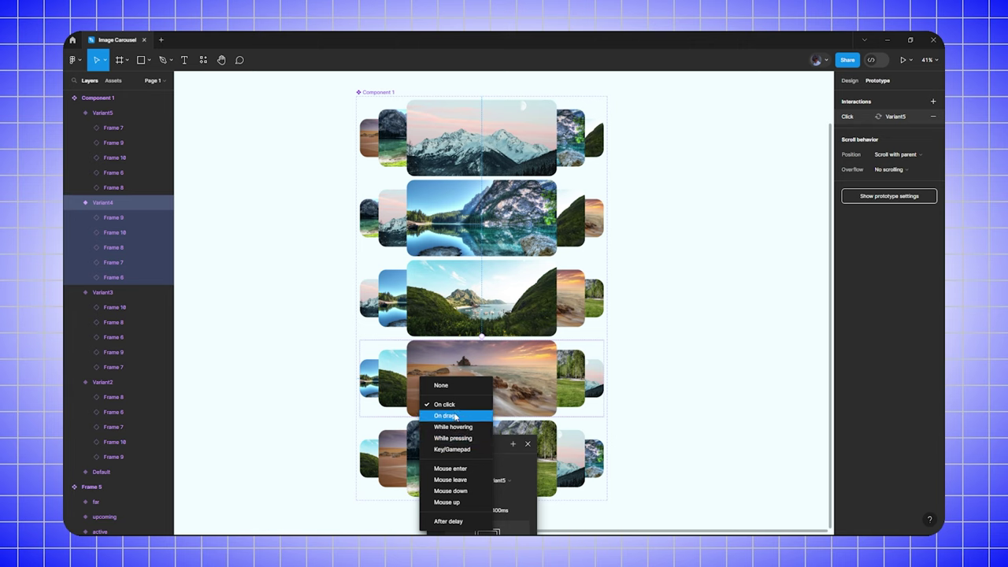
{"action": "left_click", "coordinate": [458, 416]}
- Link Variant5 back to the Default variant with an On drag interaction to close the loop
{"action": "left_click", "coordinate": [574, 442]}
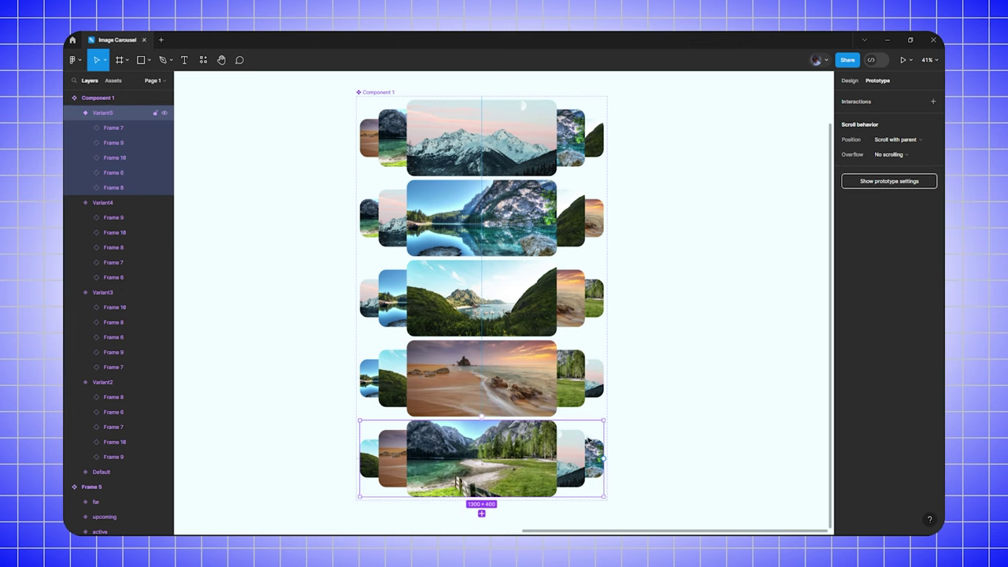
{"action": "left_click_drag", "start_coordinate": [603, 459], "coordinate": [500, 152]}
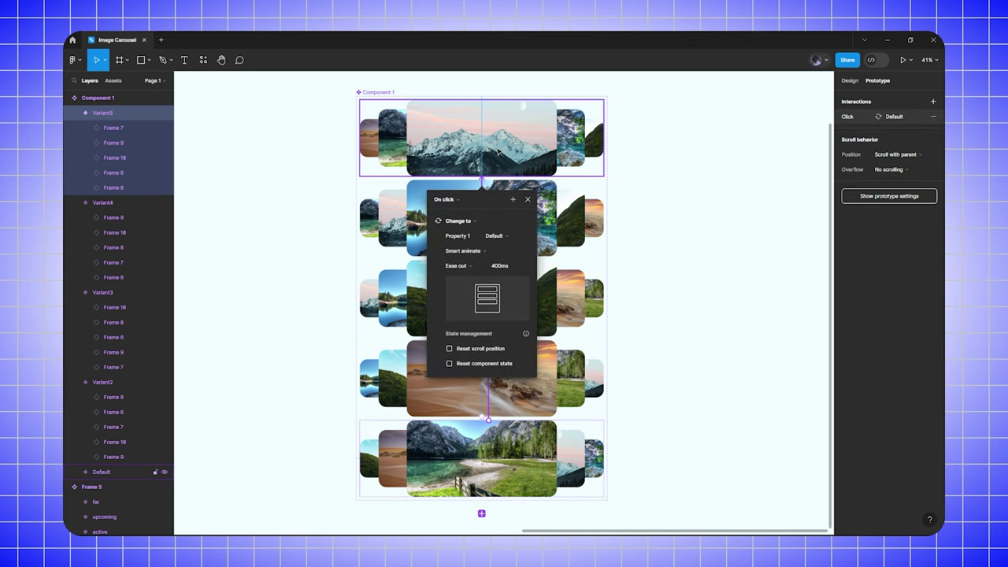
{"action": "left_click", "coordinate": [455, 200]}
{"action": "left_click", "coordinate": [455, 215]}
{"action": "left_click", "coordinate": [527, 199]}
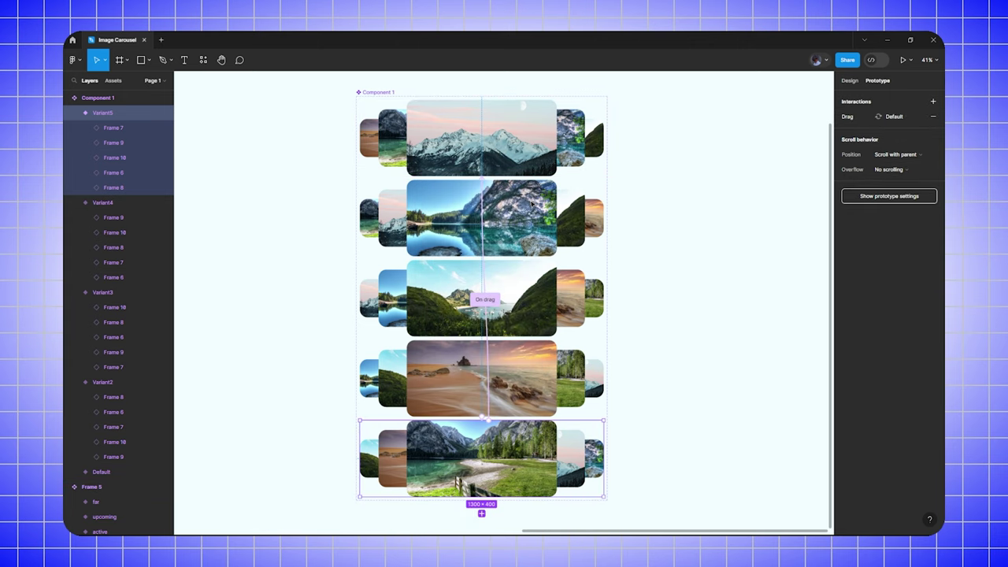
{"action": "left_click", "coordinate": [647, 255]}
- Draw a frame about 2672 × 789 on the empty canvas to the right of the carousel component
{"action": "scroll", "coordinate": [554, 247], "scroll_direction": "down", "scroll_amount": 3}
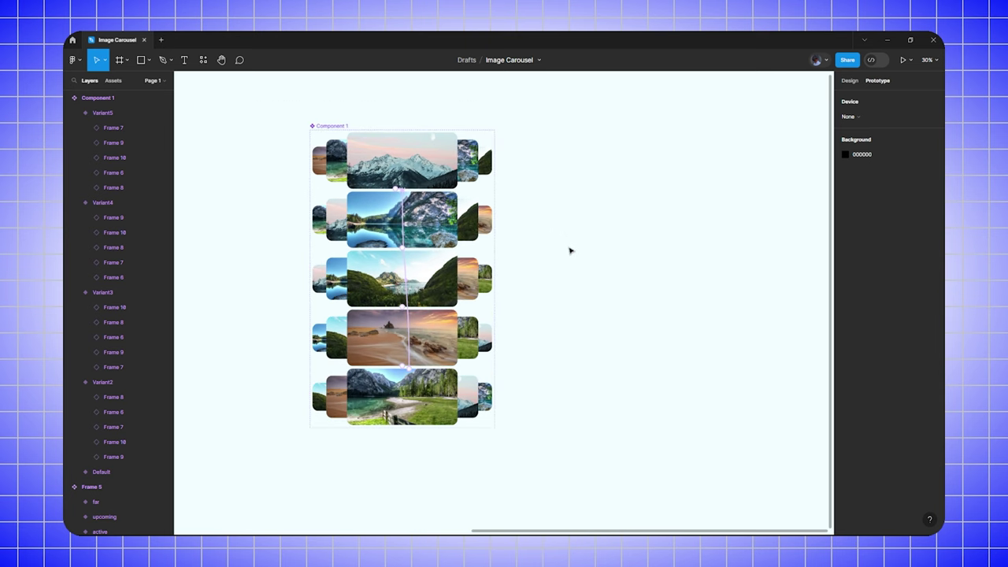
{"action": "scroll", "coordinate": [570, 250], "scroll_direction": "right", "scroll_amount": 3}
{"action": "key", "text": "f"}
{"action": "left_click_drag", "start_coordinate": [432, 205], "coordinate": [801, 315]}
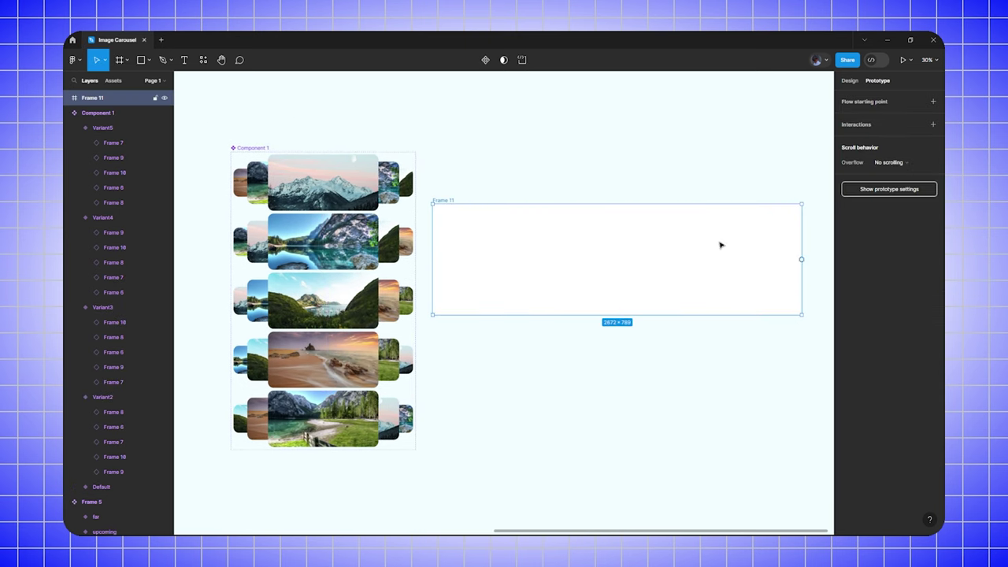
- Place an instance of the Default variant in the new frame and centre it horizontally and vertically
{"action": "left_click", "coordinate": [849, 80]}
{"action": "left_click", "coordinate": [328, 170]}
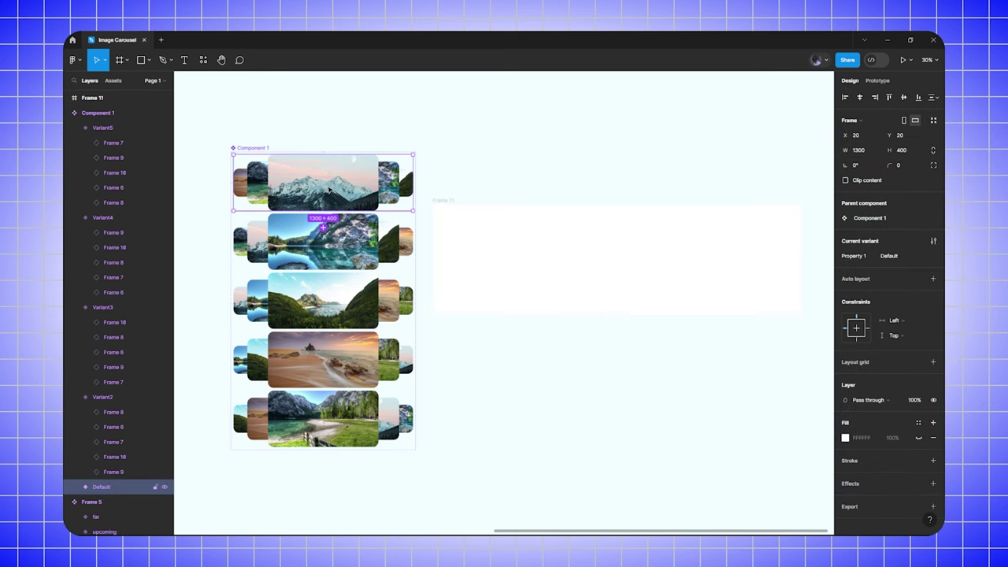
{"action": "left_click_drag", "start_coordinate": [318, 188], "coordinate": [604, 272]}
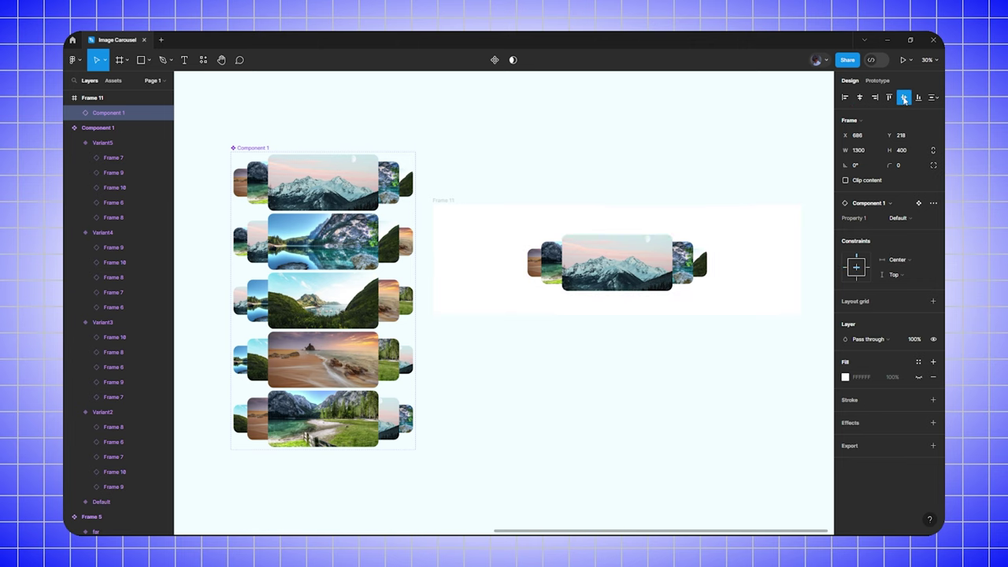
- Shrink the new frame around the carousel instance to about 1853 × 547
{"action": "left_click", "coordinate": [481, 260]}
{"action": "left_click", "coordinate": [443, 201]}
{"action": "scroll", "coordinate": [426, 255], "scroll_direction": "right", "scroll_amount": 2}
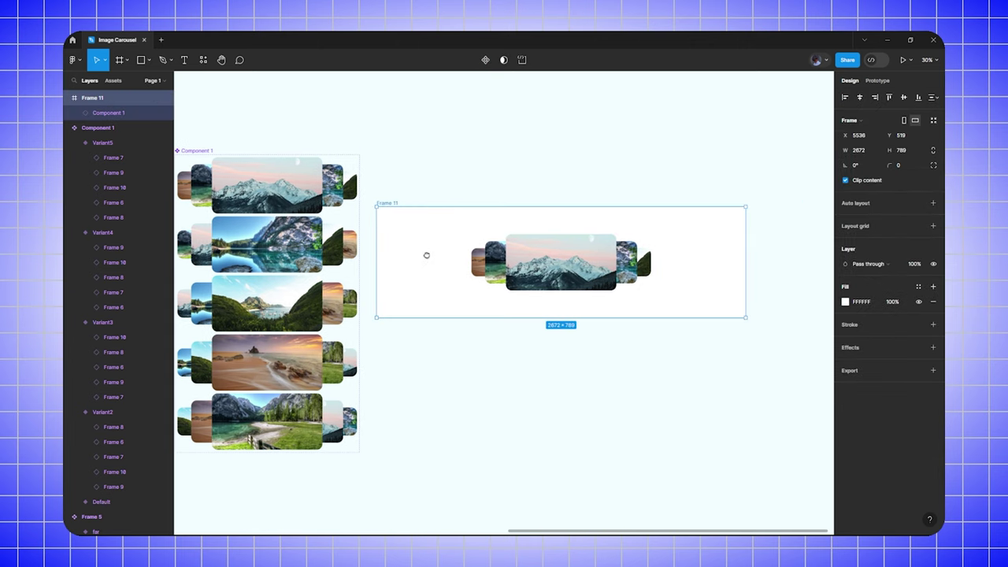
{"action": "left_click_drag", "start_coordinate": [375, 270], "coordinate": [439, 274]}
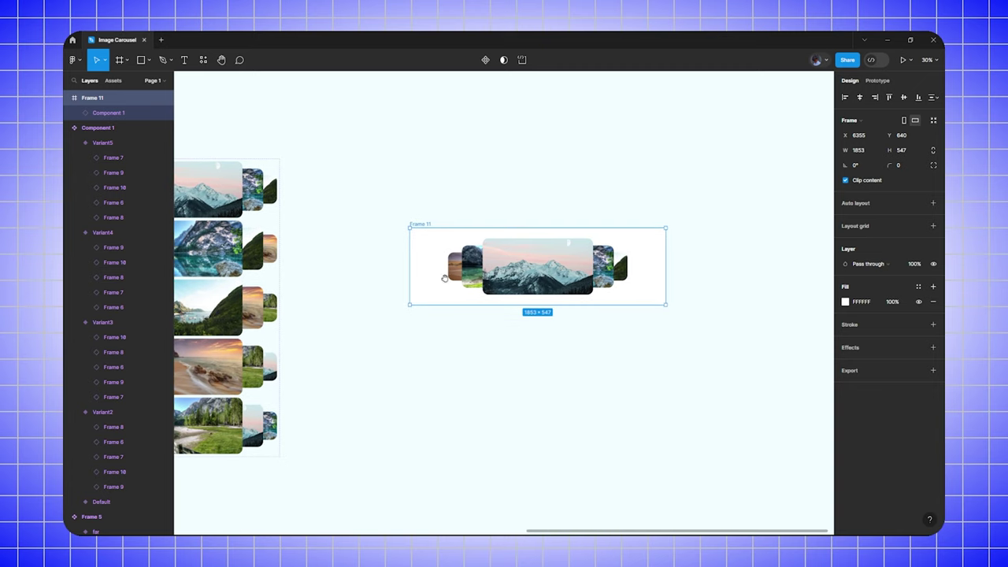